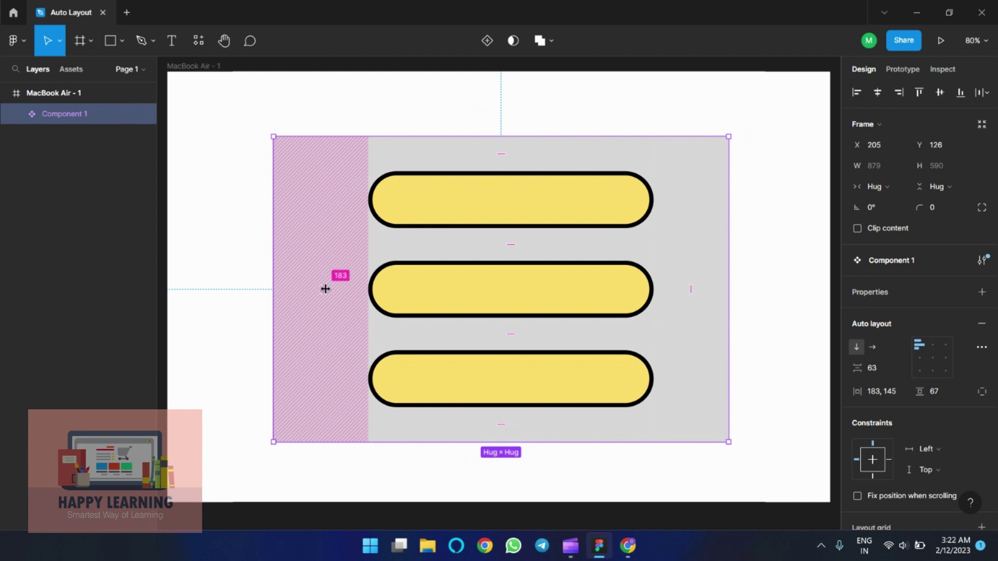
- Adjust the component's auto layout padding on the canvas to 187 left, 82 top and 85 bottom
drag(325, 288, 326, 309)
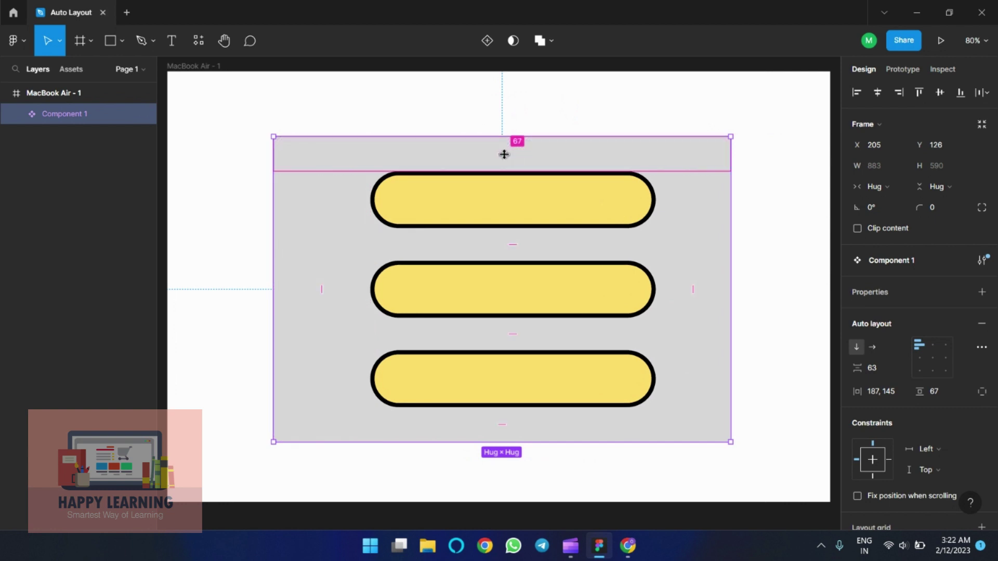
mouse_move(503, 154)
mouse_down()
mouse_move(515, 130)
mouse_move(507, 169)
mouse_move(510, 161)
mouse_up()
mouse_move(502, 433)
mouse_down()
mouse_move(510, 421)
mouse_move(510, 445)
mouse_move(512, 437)
mouse_up()
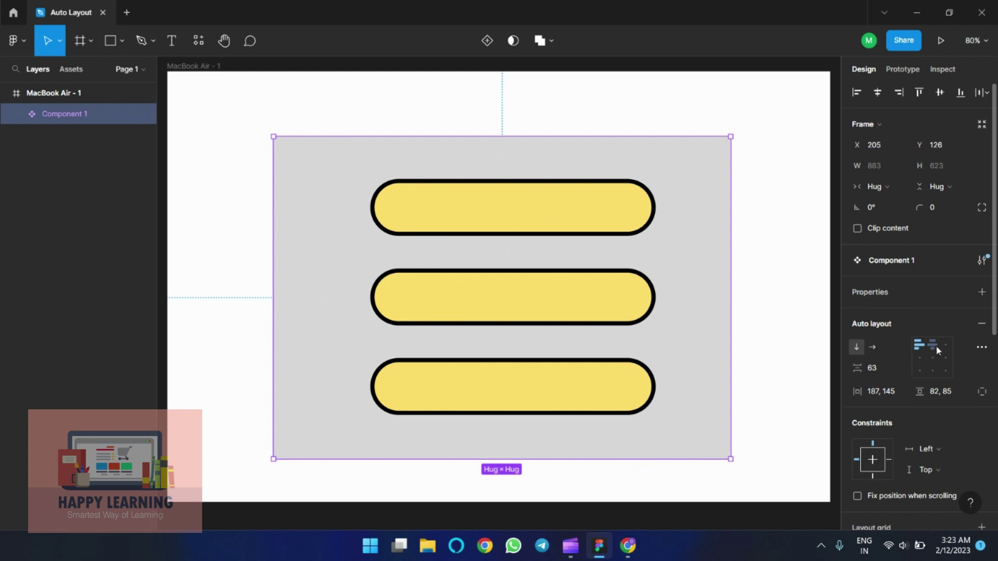
- Switch the component's auto layout direction between horizontal and vertical several times, finishing on vertical
click(872, 347)
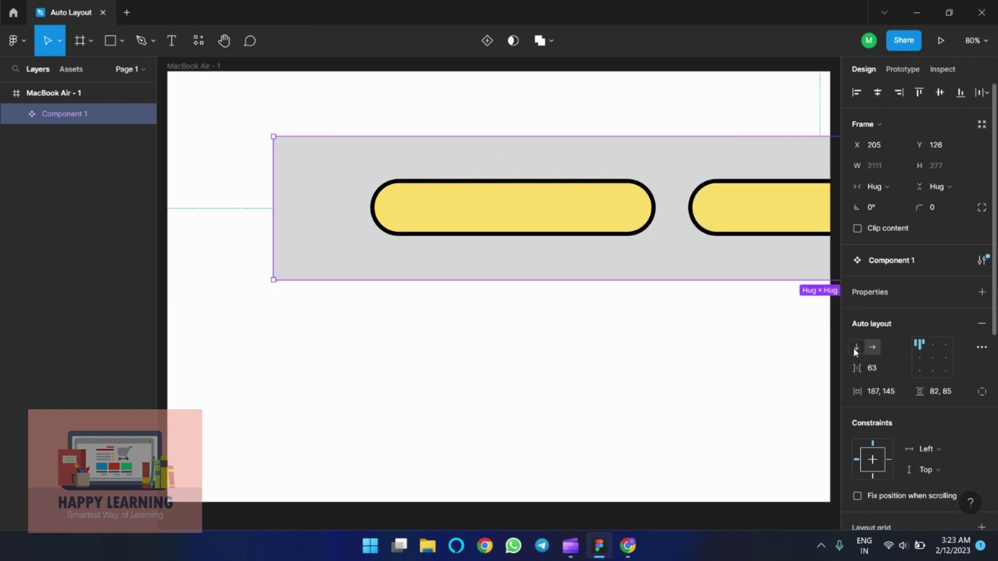
click(857, 347)
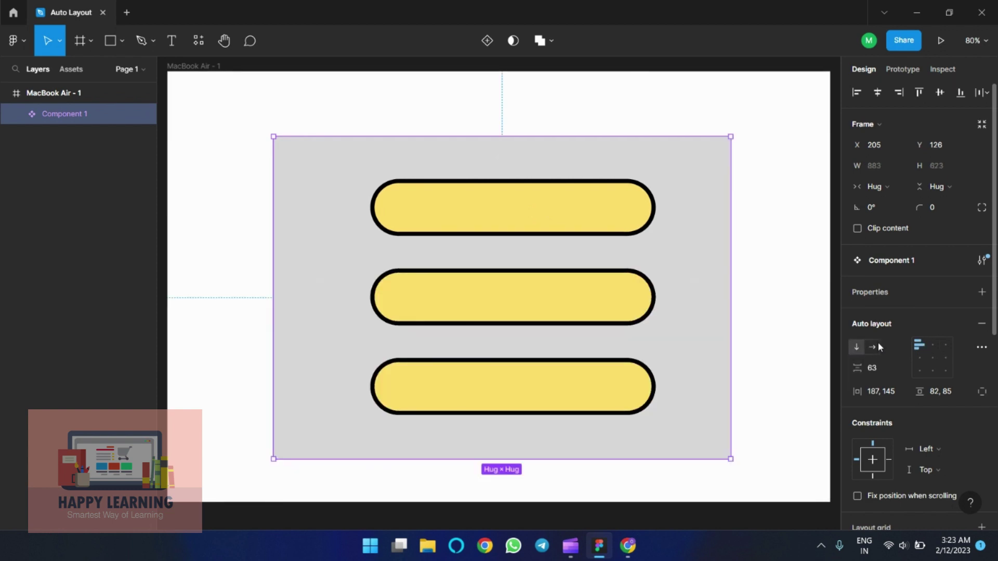
click(873, 348)
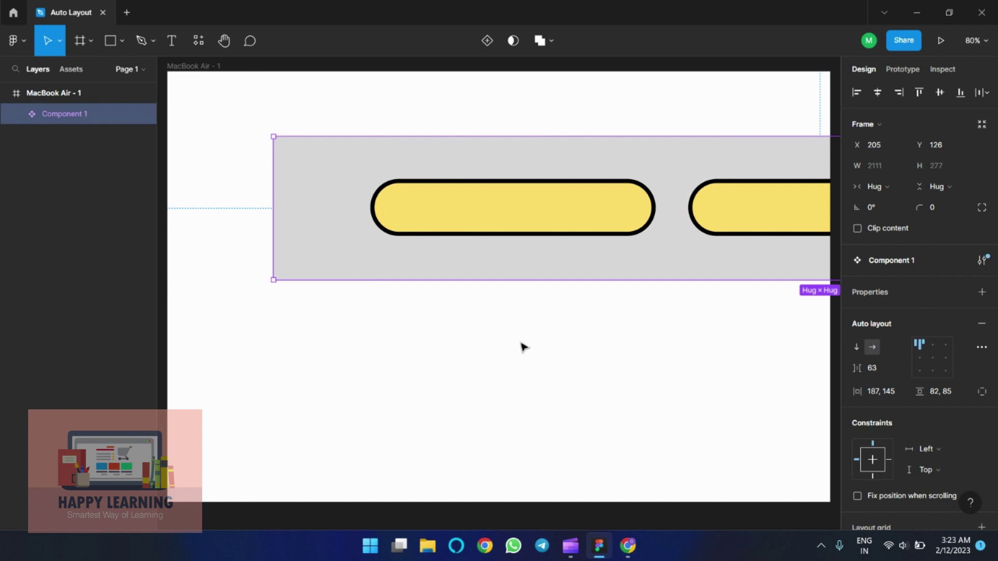
scroll(524, 347, down, 3)
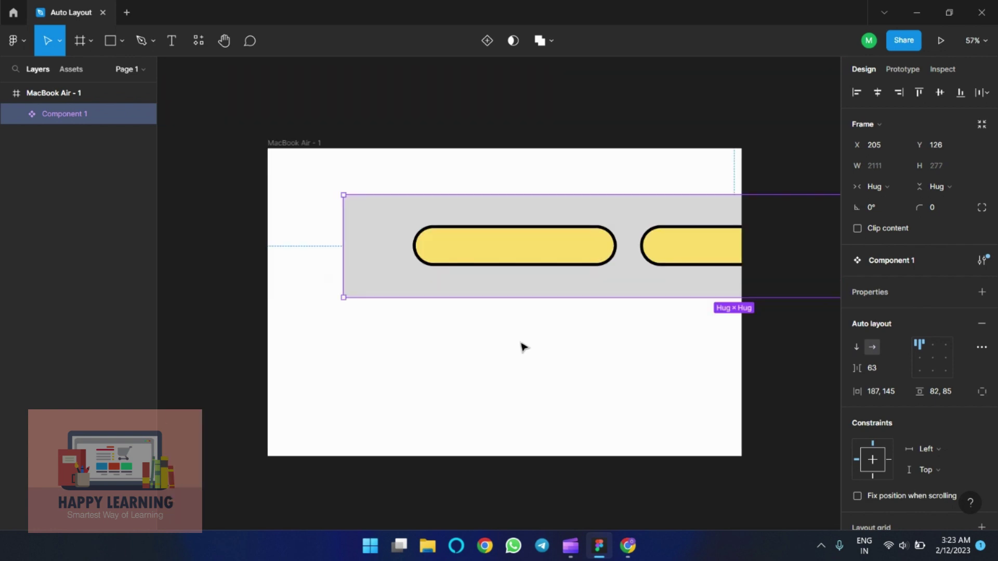
scroll(575, 361, down, 3)
scroll(574, 363, up, 3)
click(858, 348)
click(874, 347)
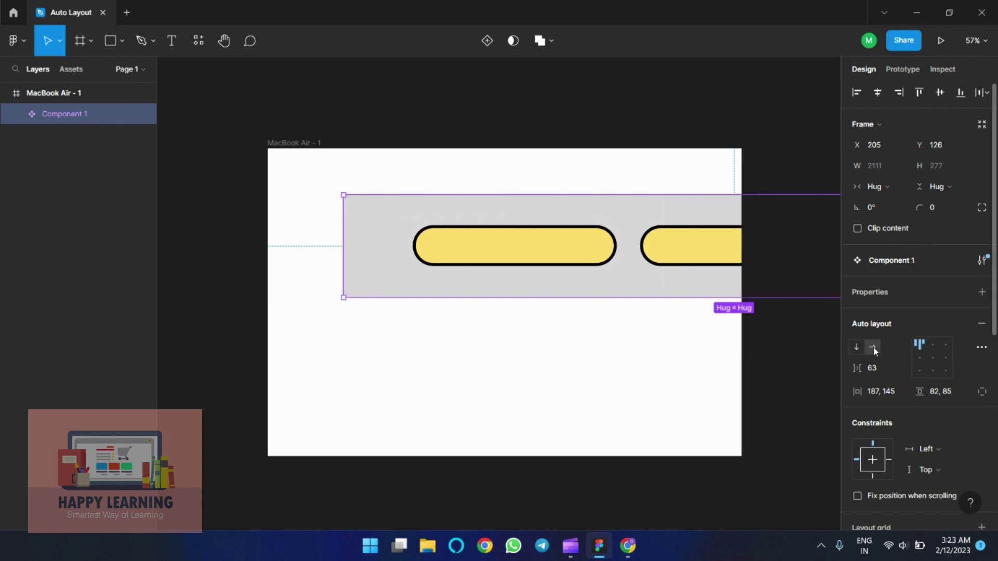
click(855, 348)
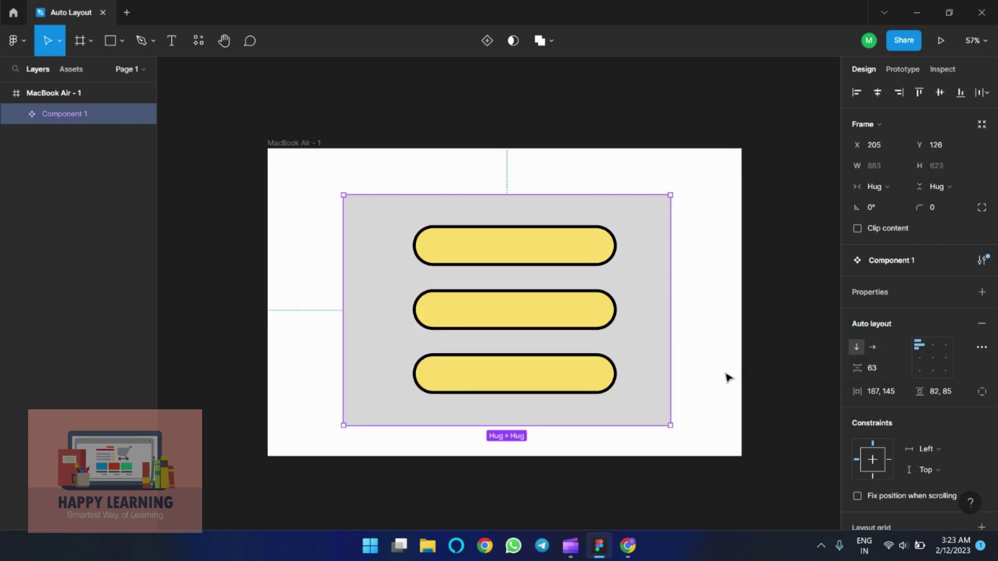
- Set the component's horizontal padding to 182, 140 and its vertical padding to 83, 86
mouse_move(857, 392)
mouse_down()
mouse_move(873, 393)
mouse_move(856, 394)
mouse_up()
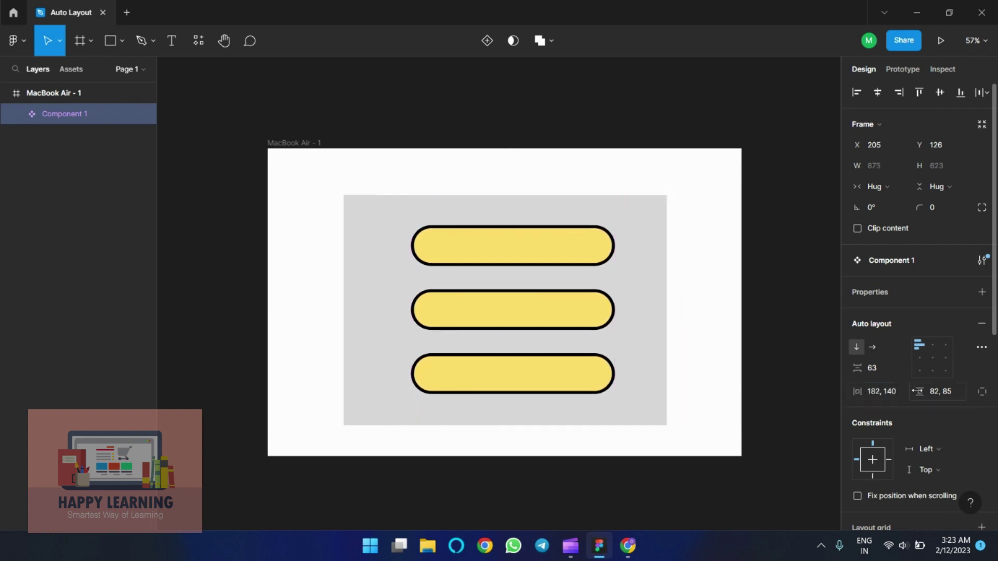
drag(919, 391, 922, 391)
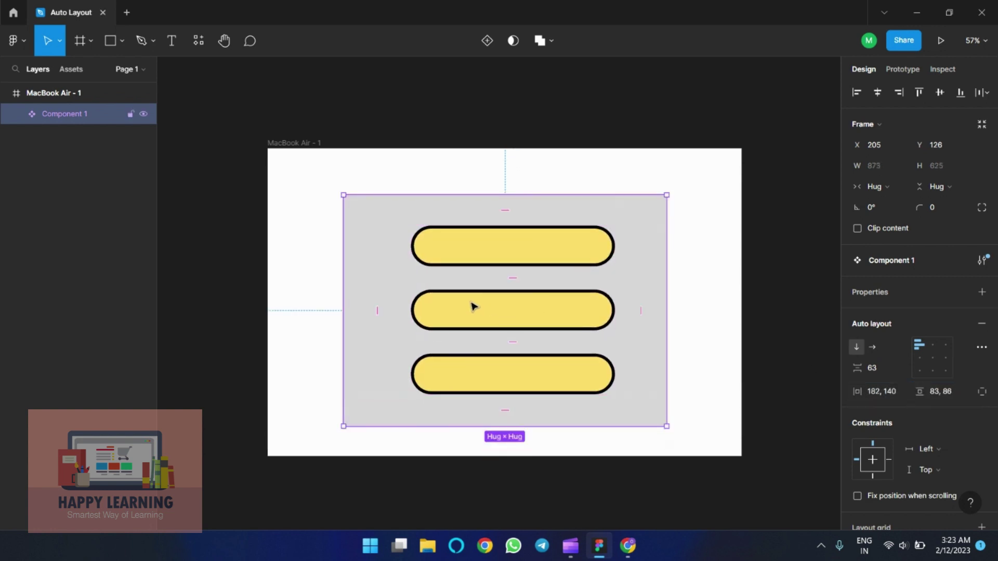
- Resize the top bar to about 378 wide and the middle bar to about 751 × 141
double_click(482, 249)
drag(612, 247, 552, 247)
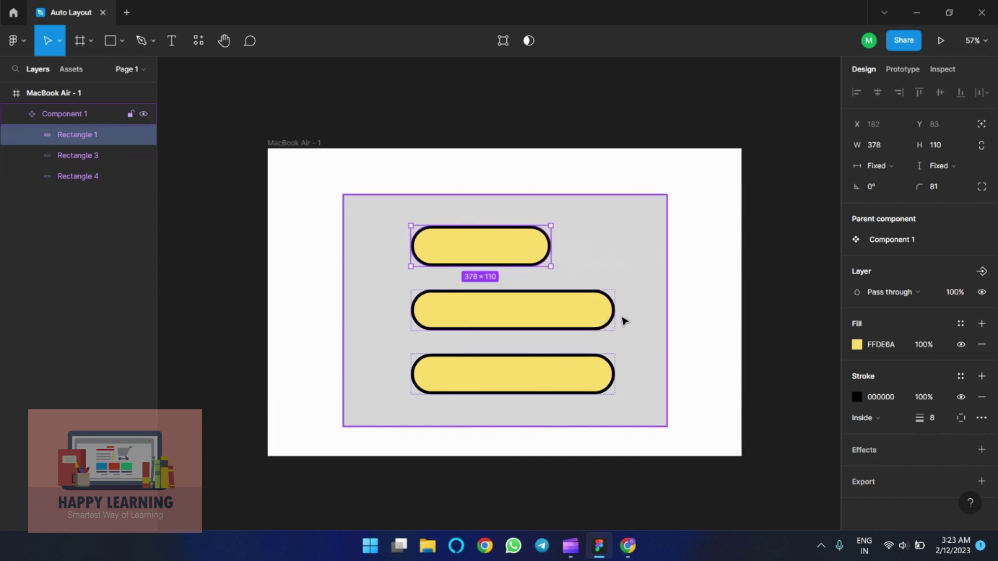
click(597, 314)
drag(615, 310, 690, 309)
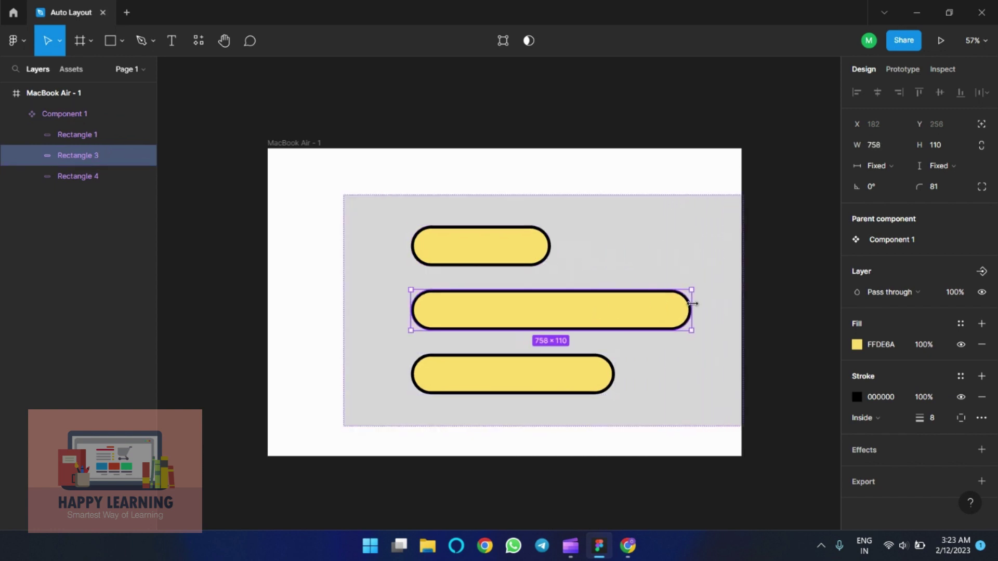
mouse_move(580, 289)
mouse_down()
mouse_move(588, 258)
mouse_move(589, 277)
mouse_up()
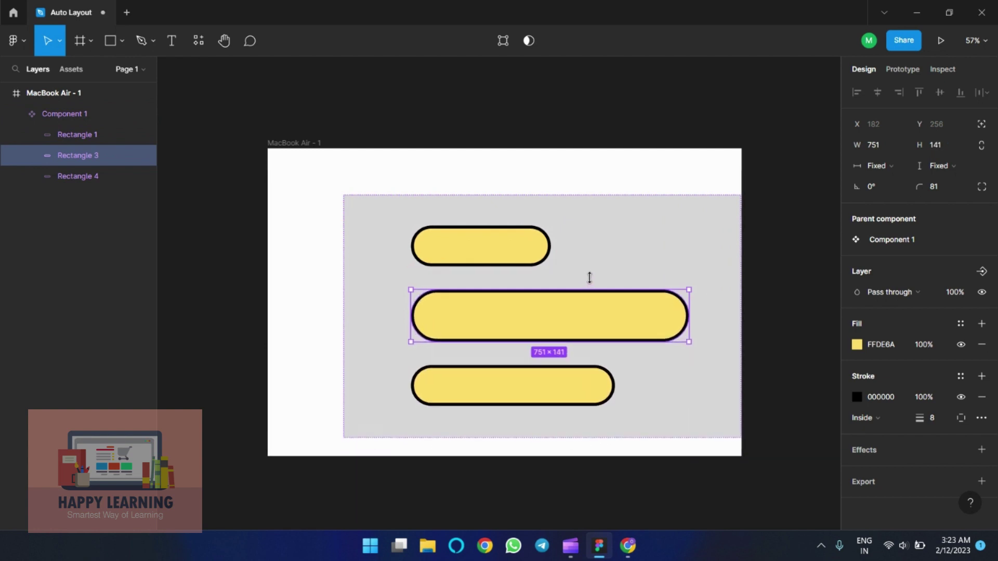
- Resize the bottom bar so its width lies between those of the top and middle bars
click(544, 381)
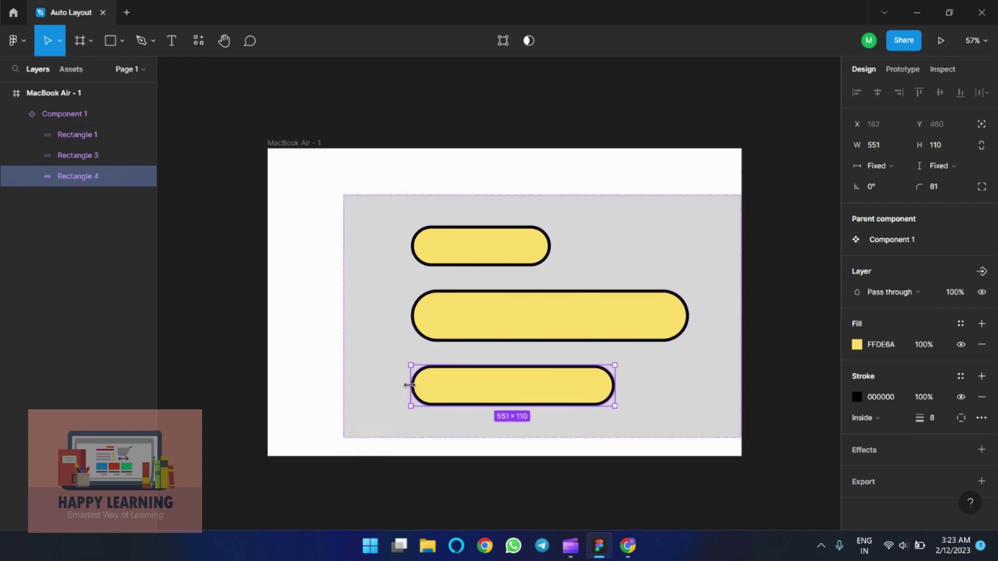
drag(413, 385, 471, 384)
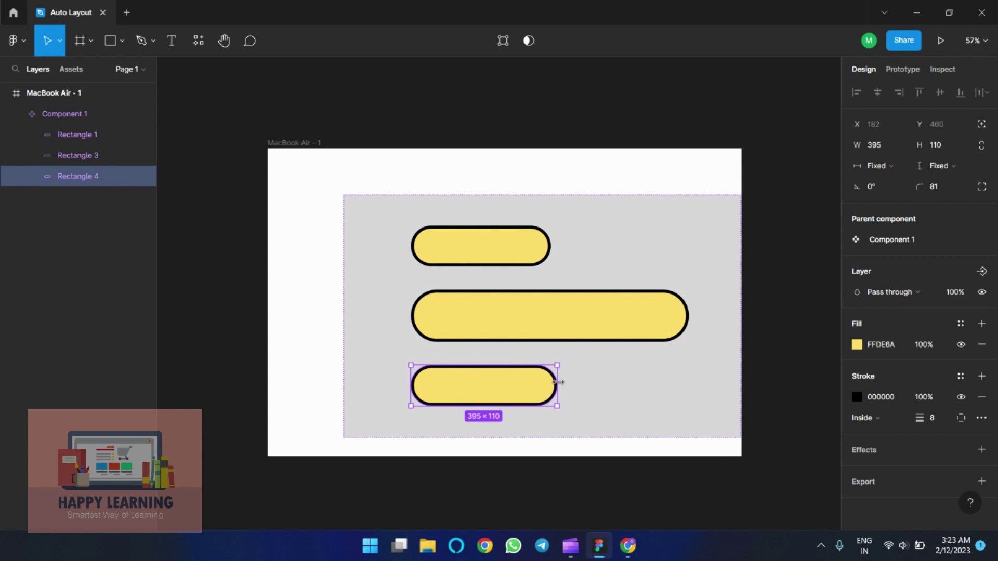
drag(552, 382, 625, 378)
- Move the whole component up and left within the frame to about X 103, Y 101
click(619, 223)
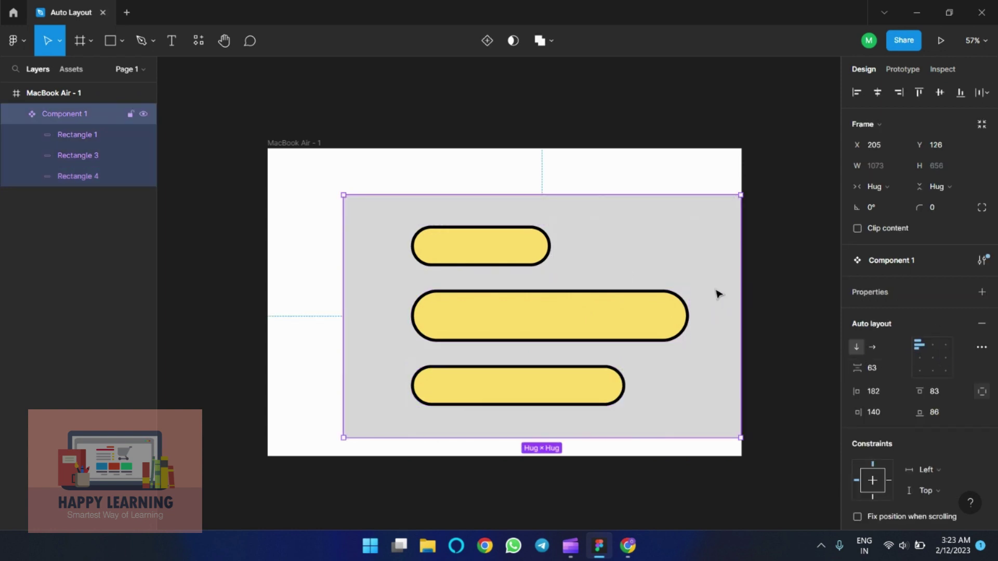
drag(697, 248, 659, 235)
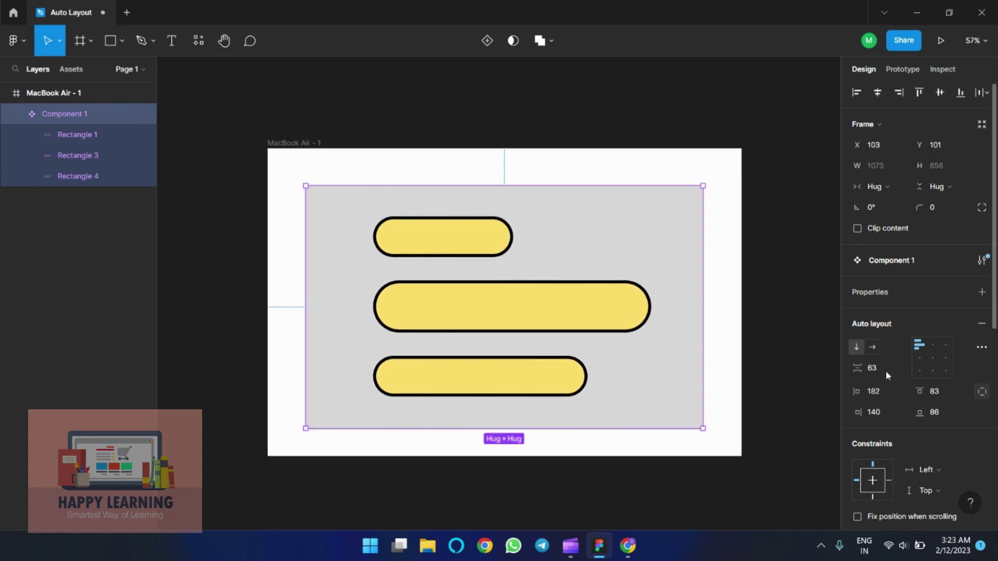
- Try the top centre, top right and bottom centre alignments for the bars in the auto layout
click(933, 358)
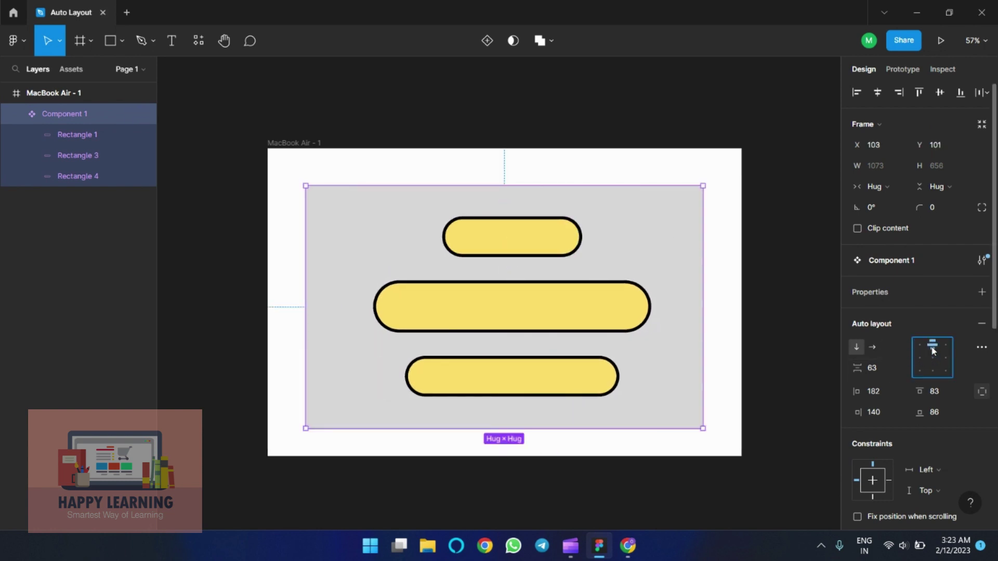
click(947, 346)
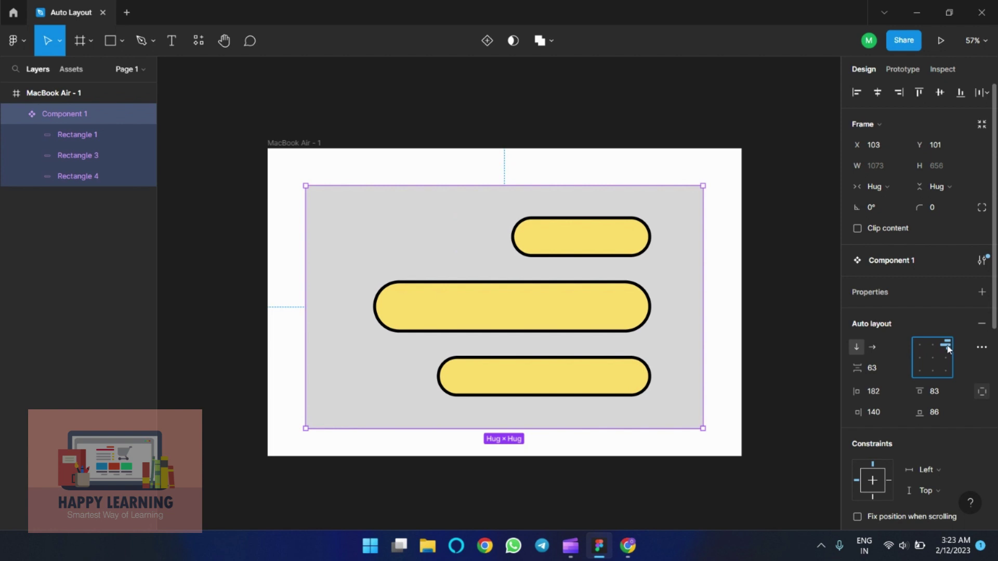
click(948, 360)
click(933, 371)
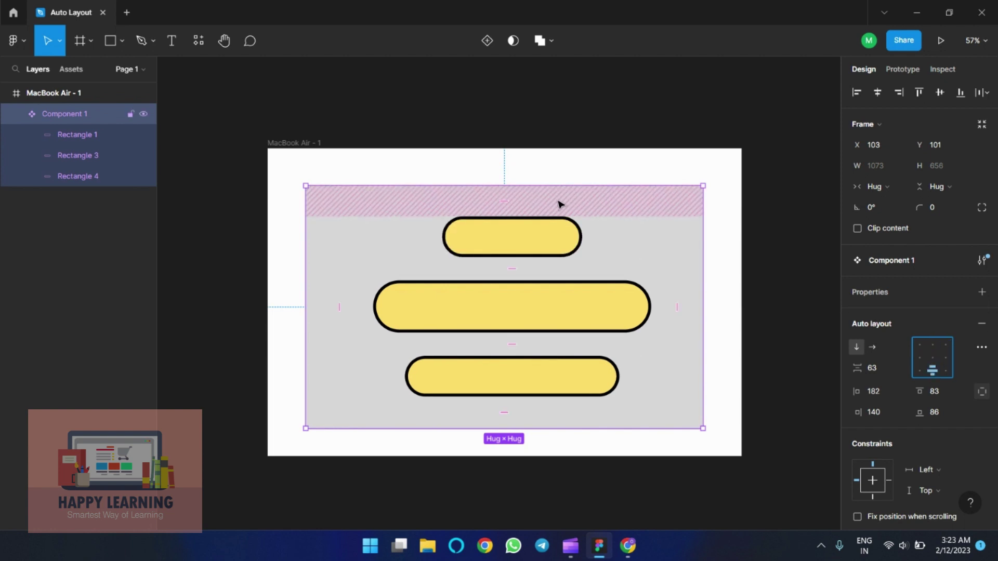
- Increase the component's top padding to 183 and move the component to about X 114, Y 24
drag(499, 196, 517, 236)
drag(586, 207, 591, 178)
- Try the top left and top right auto layout alignments and finish with the bars aligned top centre
click(933, 345)
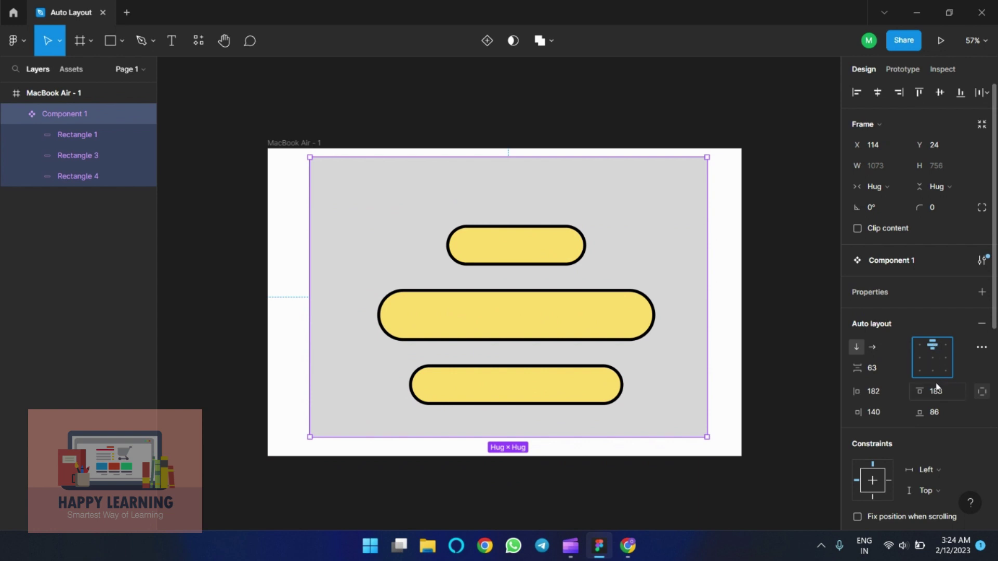
click(919, 345)
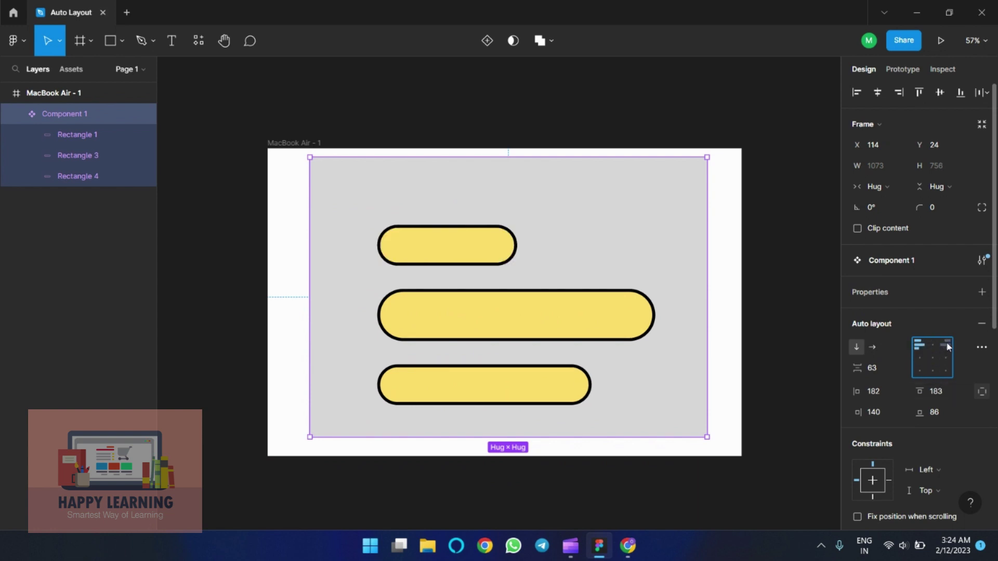
click(947, 345)
click(932, 364)
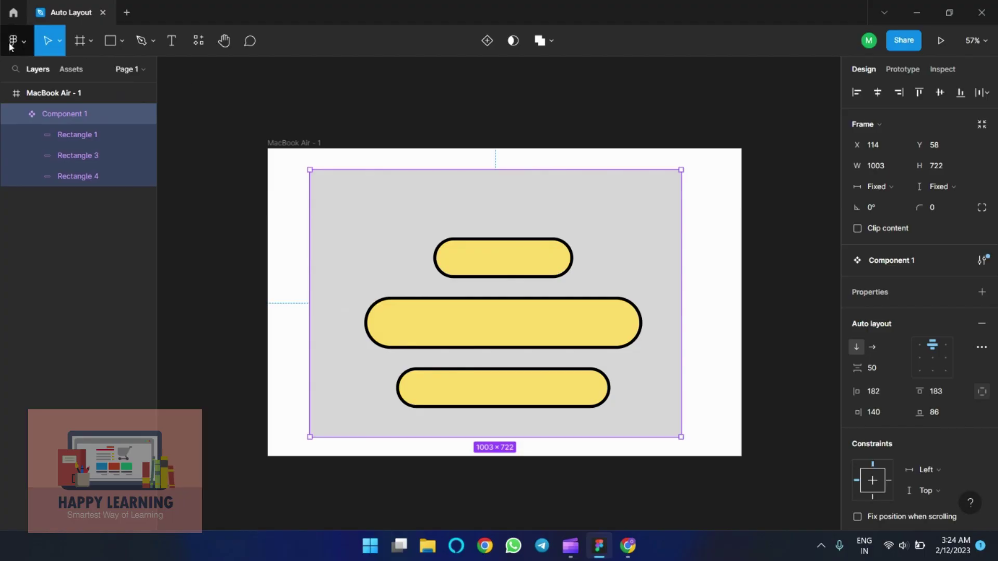
- Create a new design file and add a MacBook Air frame of 1280 × 832 to it
click(13, 40)
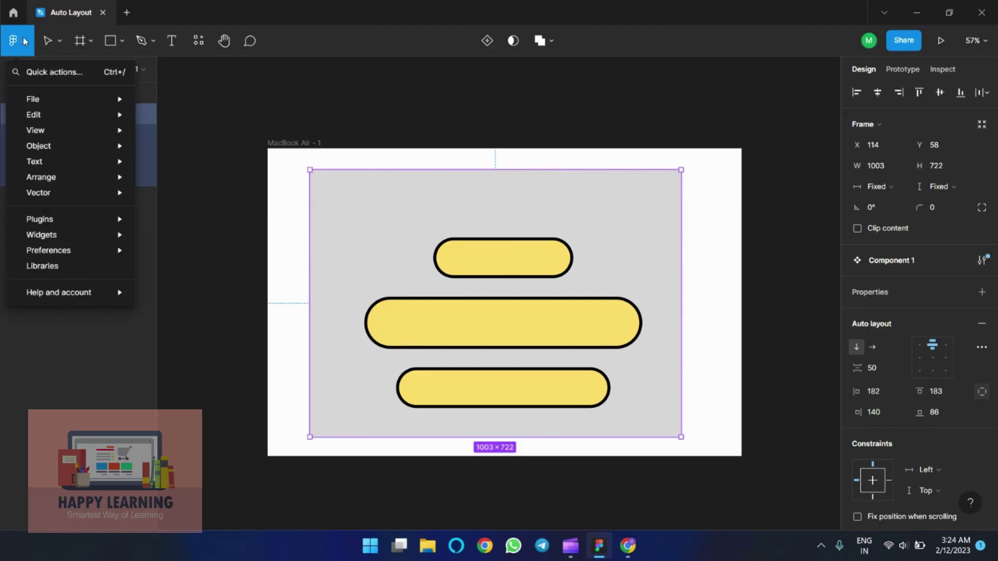
mouse_move(39, 102)
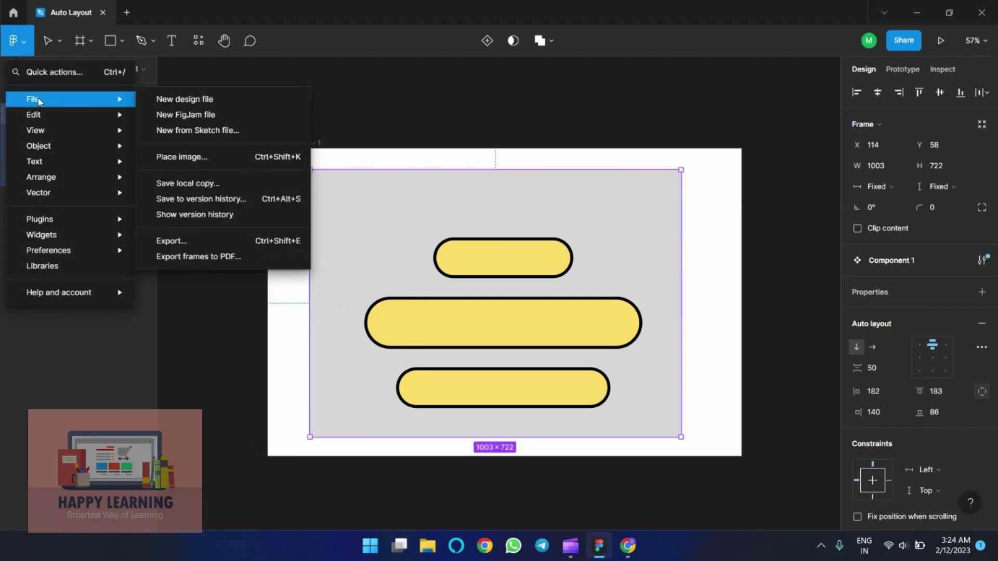
click(193, 101)
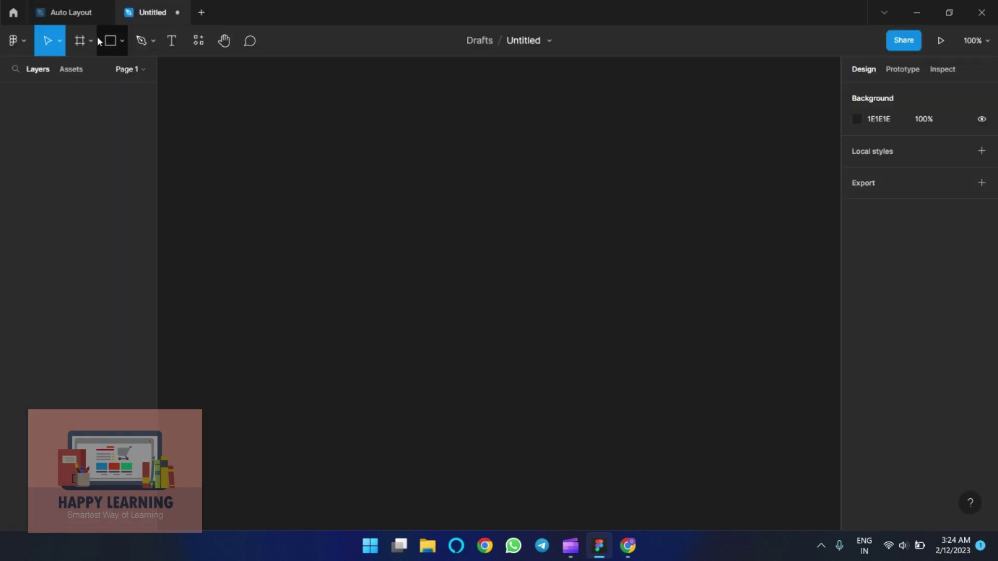
click(78, 49)
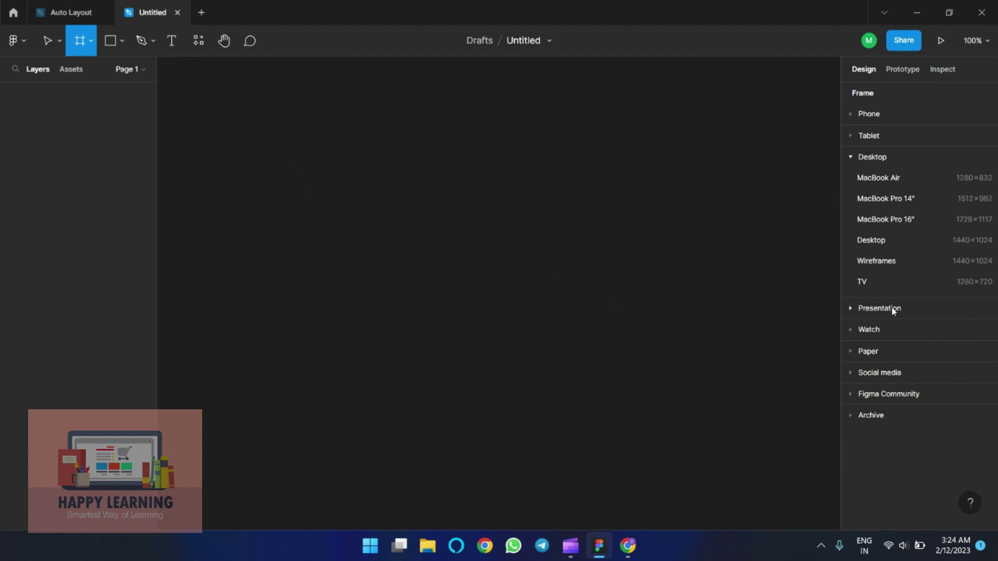
click(977, 188)
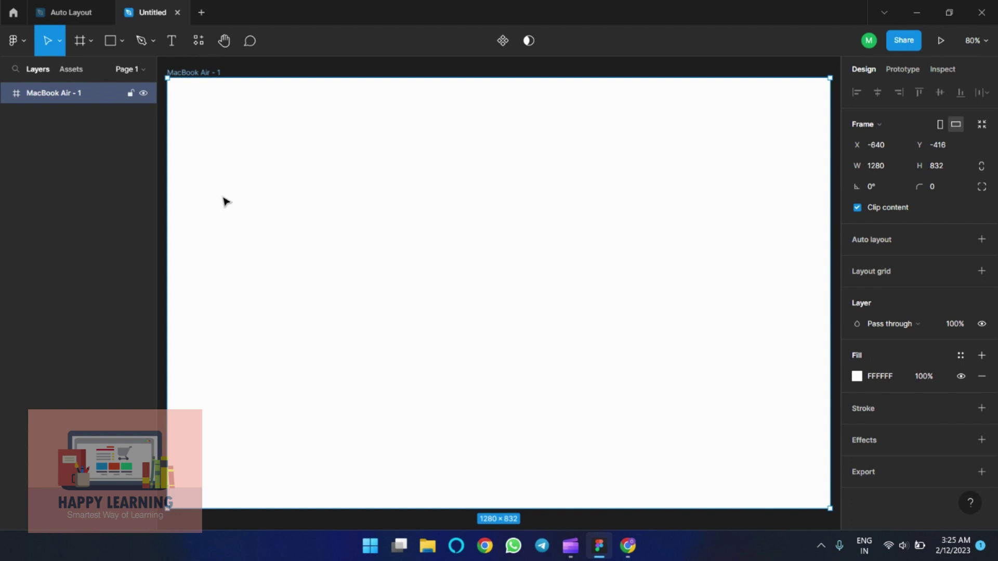
- Draw a rectangle about 846 × 379 on the frame and a smaller one about 234 × 61 inside its upper-left area
click(110, 45)
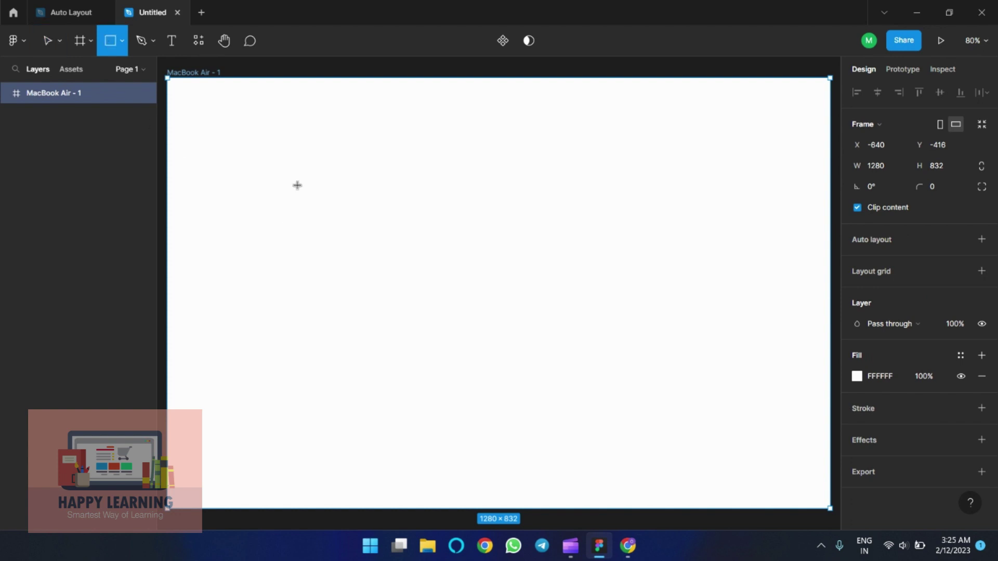
mouse_move(297, 186)
mouse_down()
mouse_move(635, 340)
mouse_move(708, 353)
mouse_move(739, 383)
mouse_up()
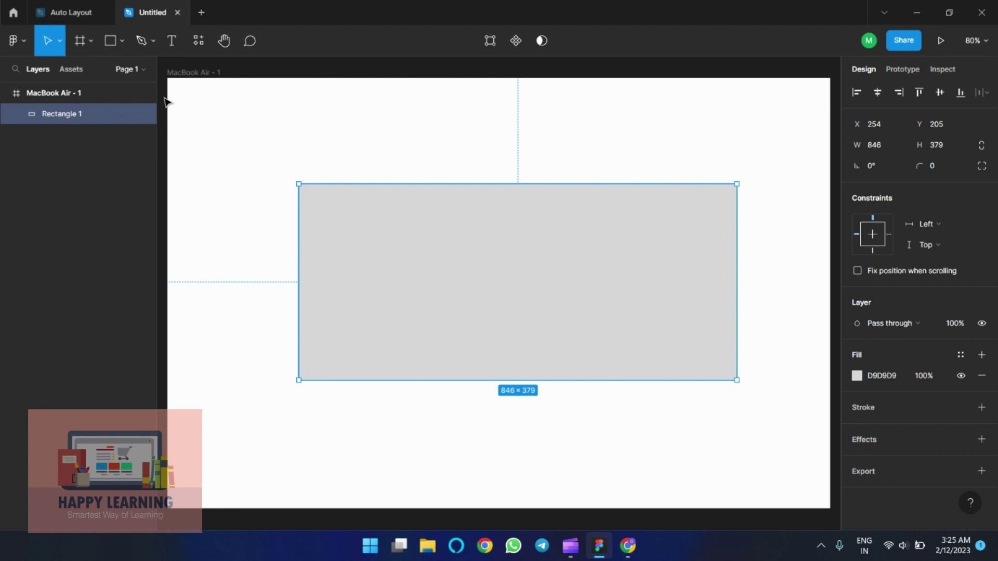
click(108, 43)
drag(320, 246, 421, 241)
- Change the small rectangle's fill to the green 7DC900
click(857, 376)
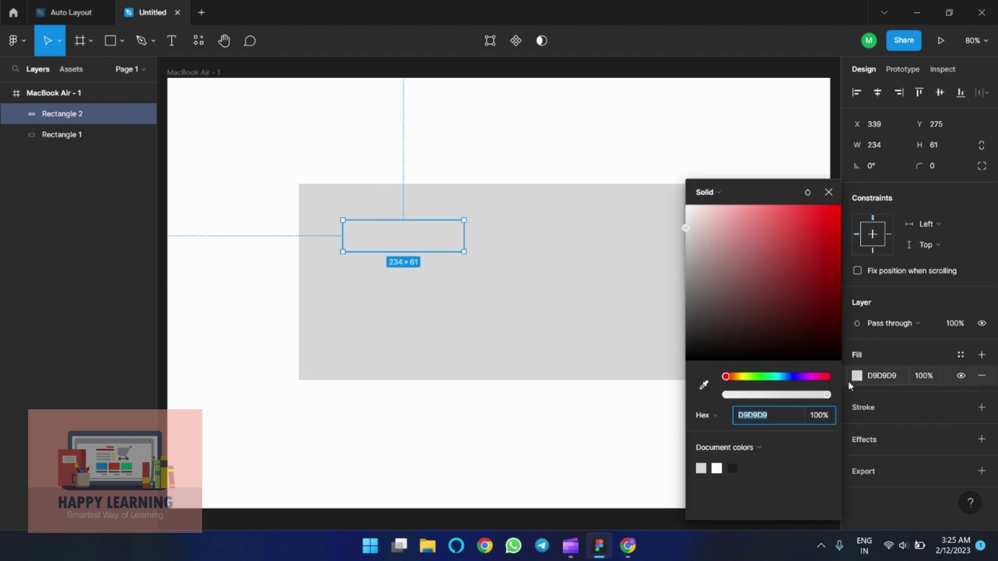
click(750, 379)
drag(787, 241, 885, 243)
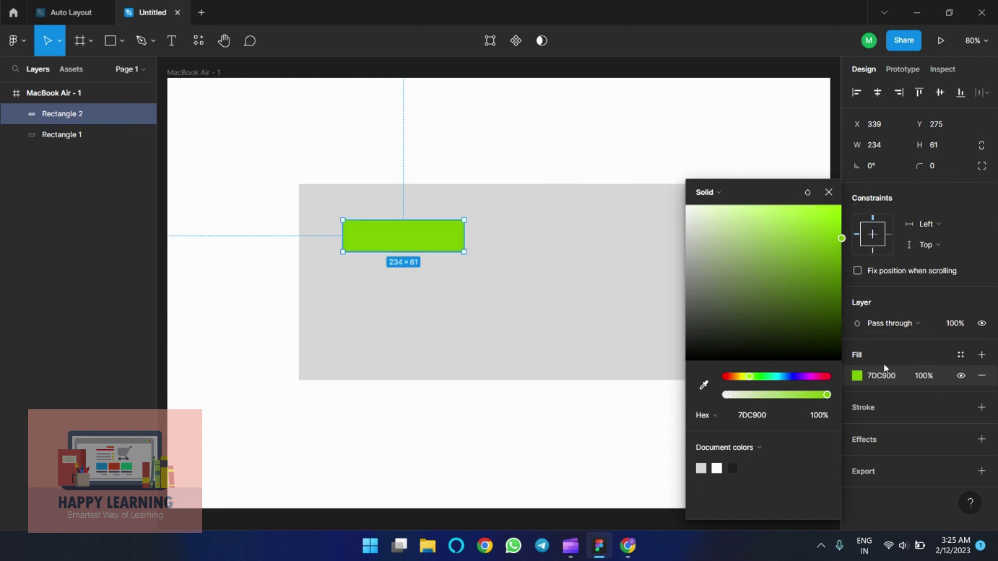
click(866, 414)
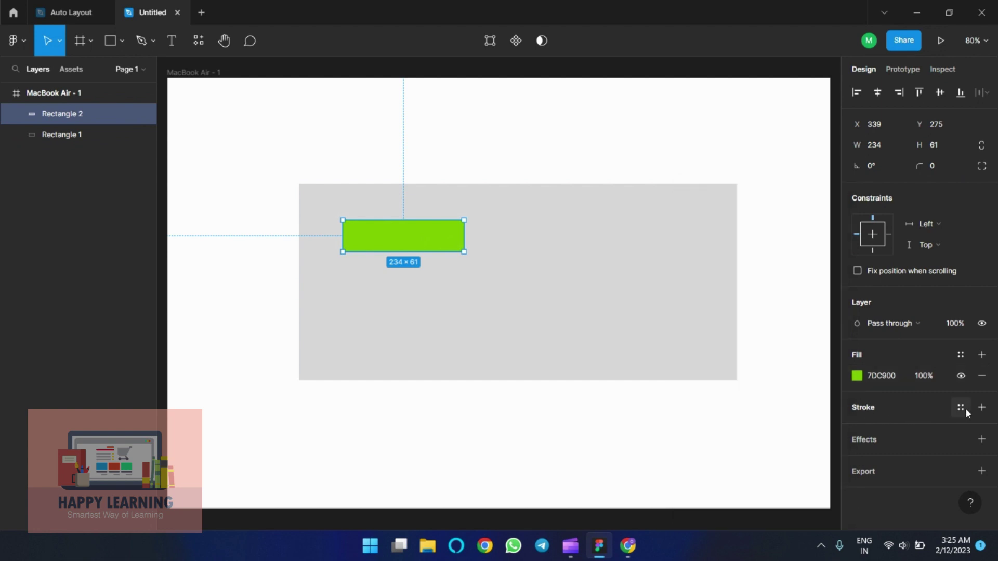
- Add a black 000000 inside stroke with a weight of 4 to the small green rectangle
click(981, 408)
click(934, 452)
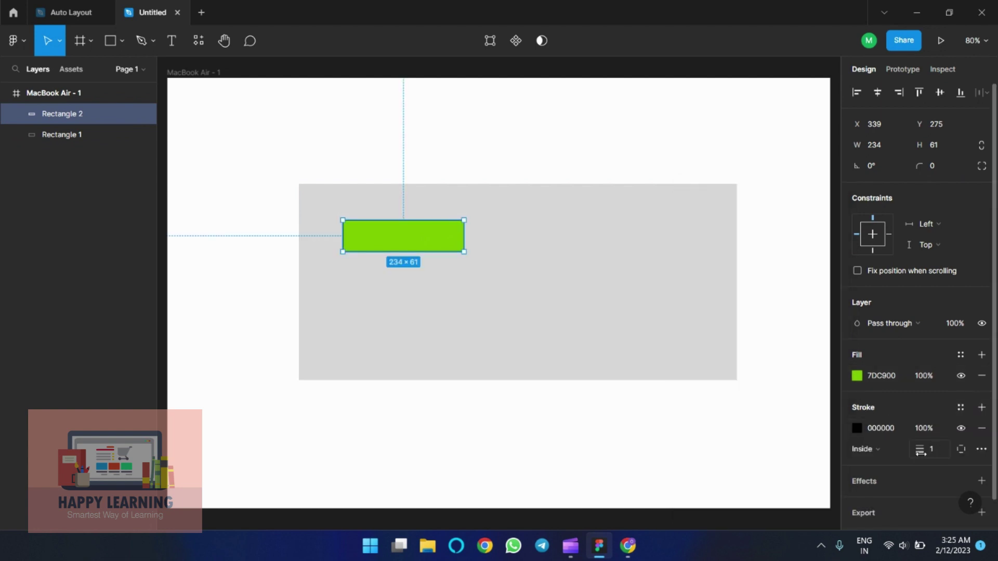
text(4)
key(Return)
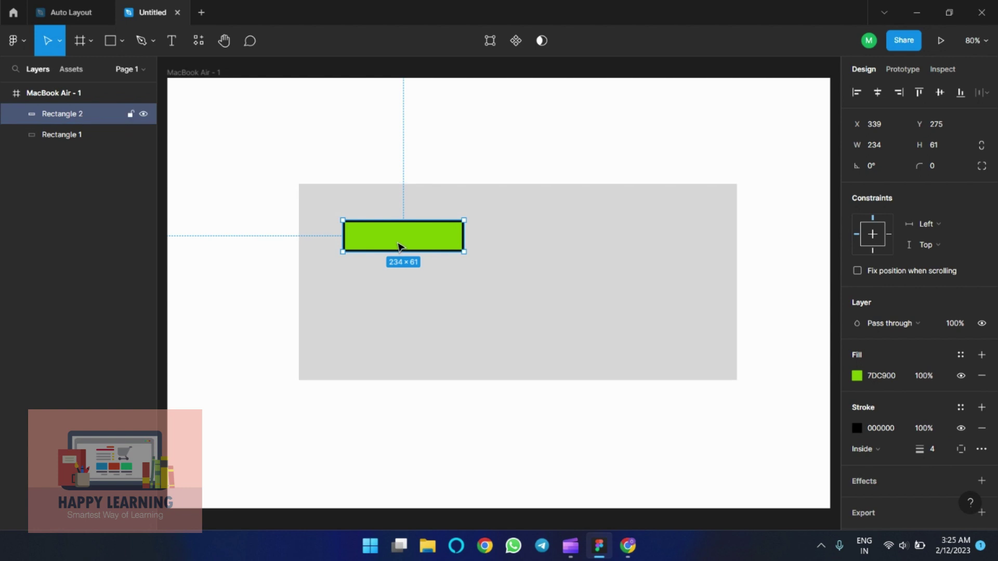
- Duplicate the green rectangle twice into an evenly spaced horizontal row and widen the grey rectangle to about 917
alt+drag(393, 246, 524, 242)
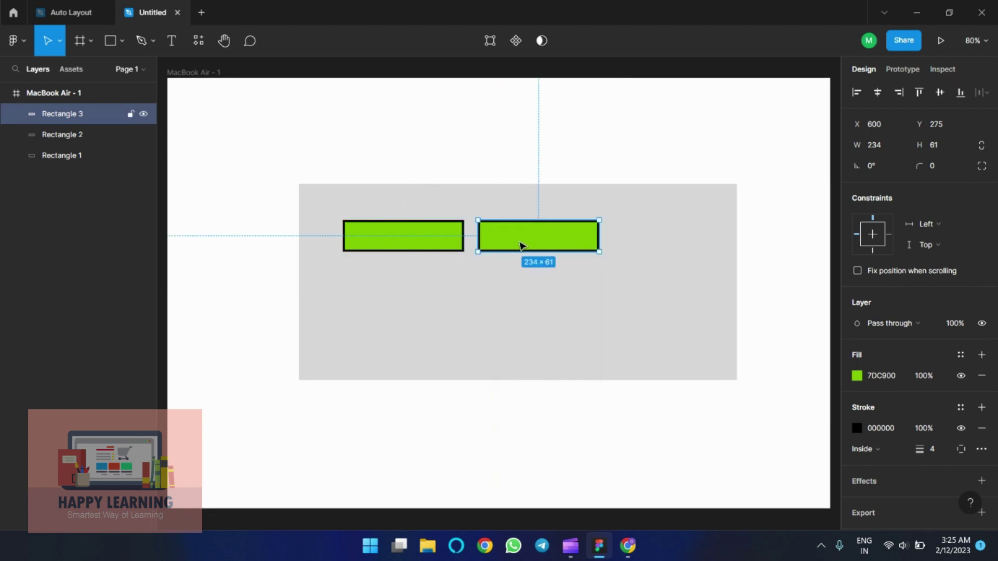
key(ctrl+d)
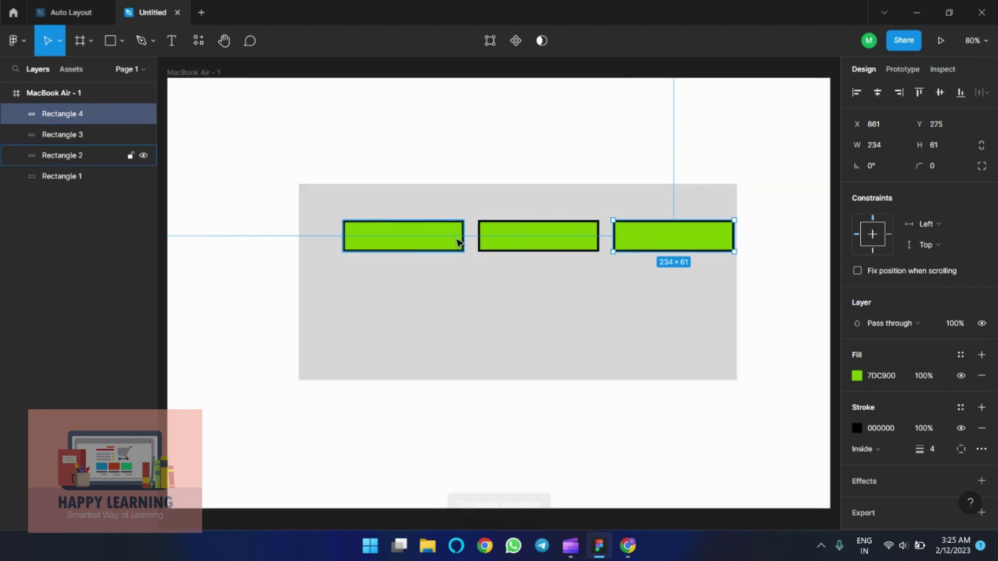
click(396, 244)
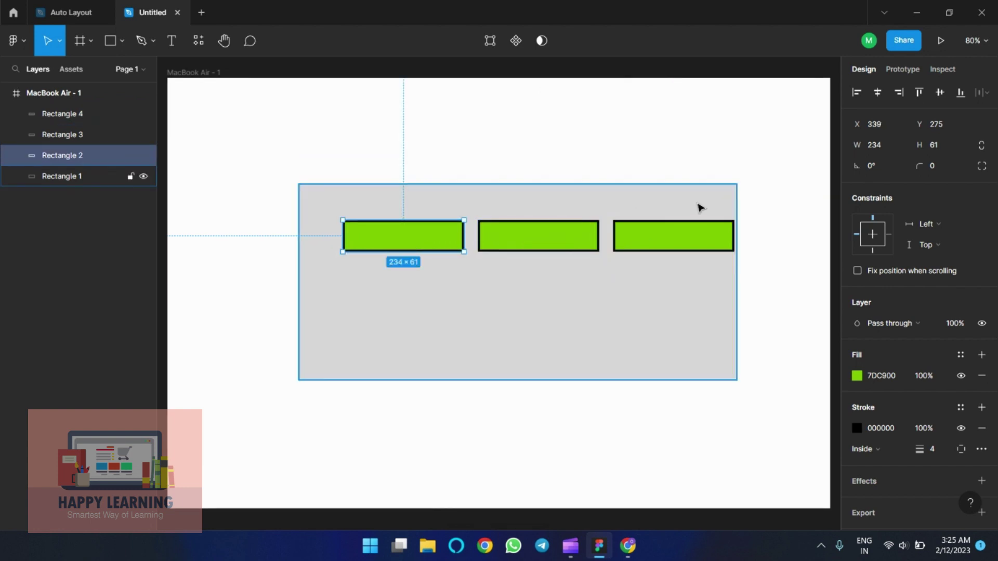
click(666, 214)
drag(735, 295, 774, 295)
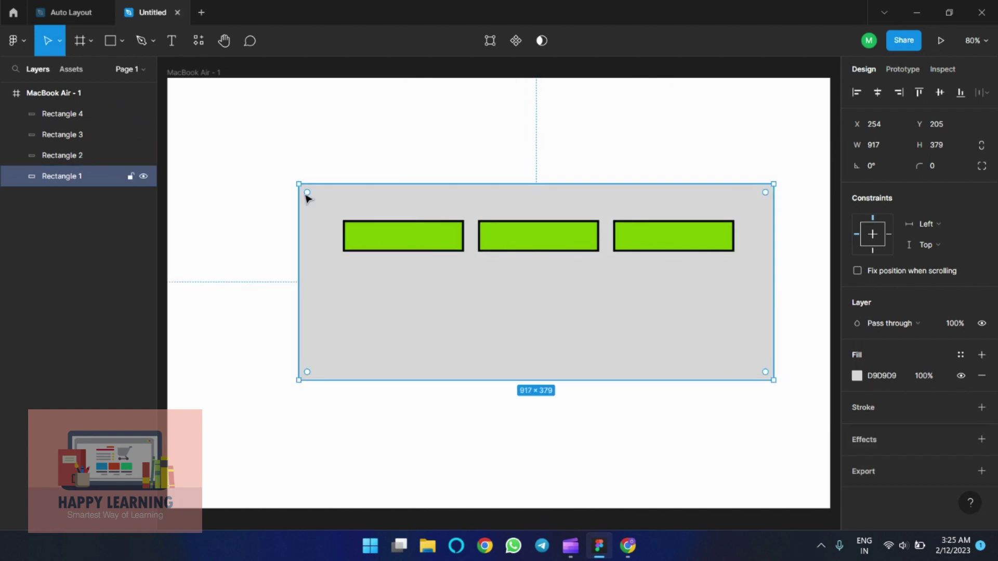
- Turn the grey rectangle and the three green bars into one component and add auto layout to it
drag(241, 134, 713, 466)
drag(396, 417, 480, 414)
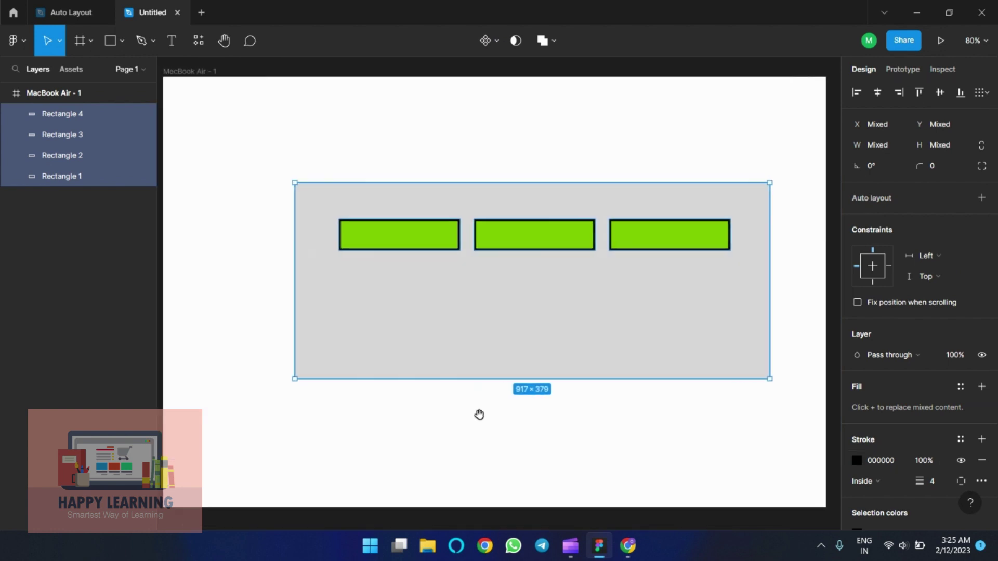
click(487, 42)
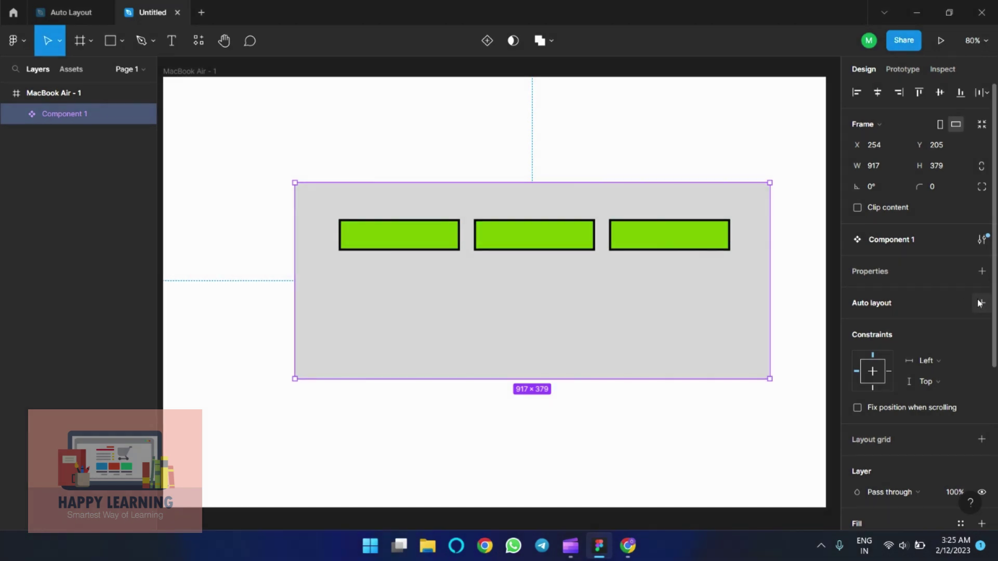
click(982, 303)
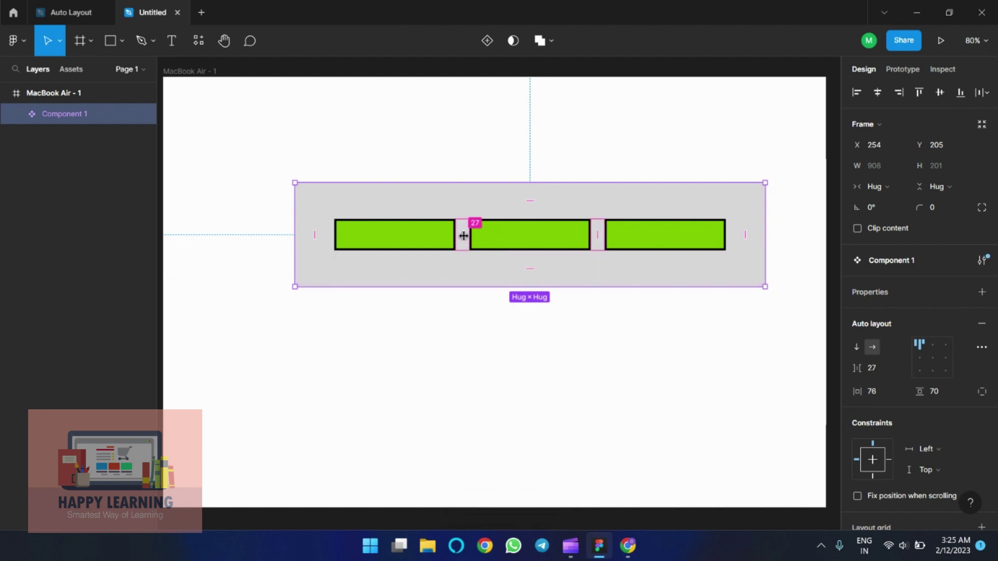
- Increase the component's gap between bars to 70 and its padding to 75 at the top and 95 at the bottom
mouse_move(463, 236)
mouse_down()
mouse_move(489, 233)
mouse_move(468, 237)
mouse_up()
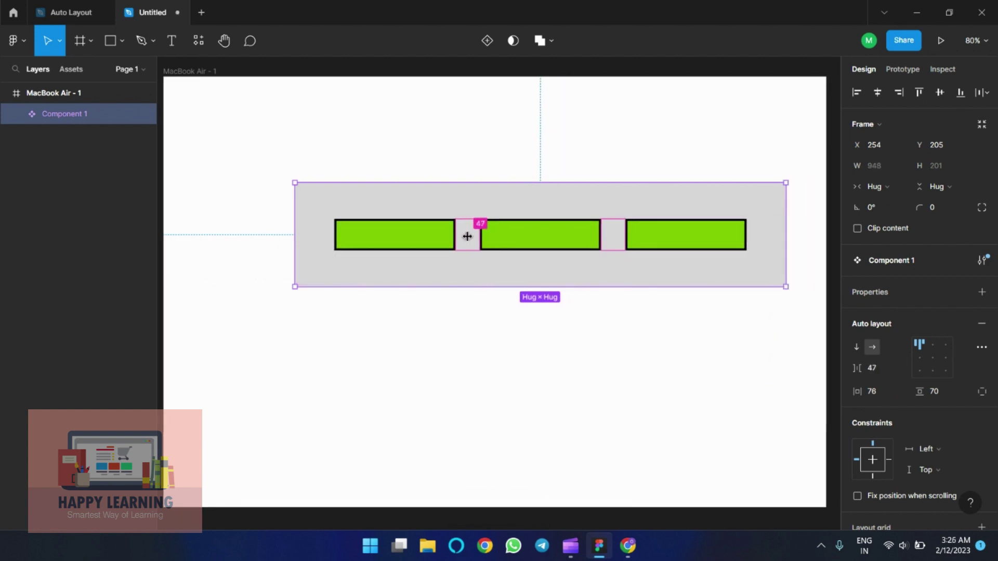
mouse_move(614, 232)
mouse_down()
mouse_move(641, 232)
mouse_move(624, 232)
mouse_up()
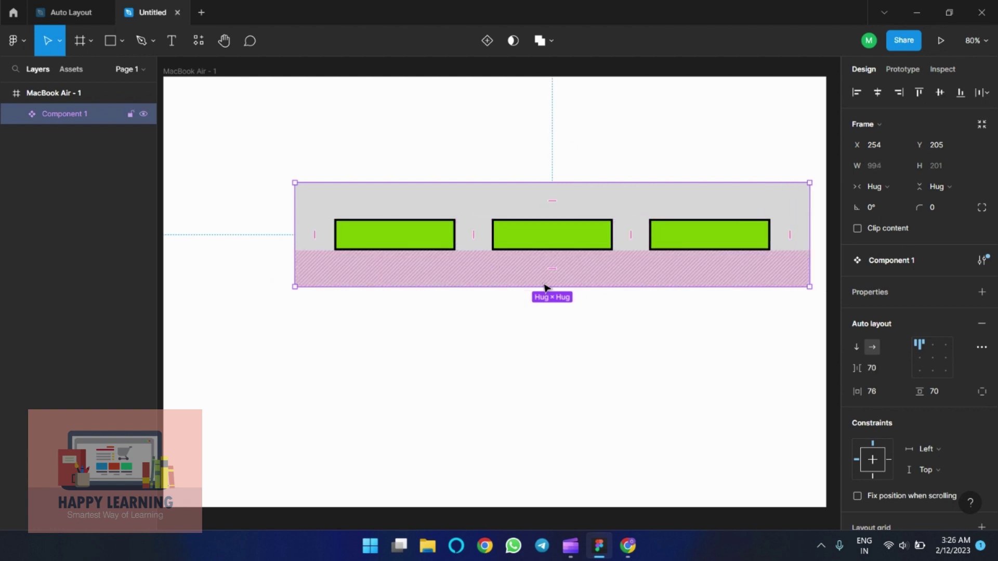
mouse_move(548, 266)
mouse_down()
mouse_move(565, 333)
mouse_move(563, 278)
mouse_up()
mouse_move(562, 194)
mouse_down()
mouse_move(551, 196)
mouse_move(557, 174)
mouse_move(559, 216)
mouse_move(562, 203)
mouse_up()
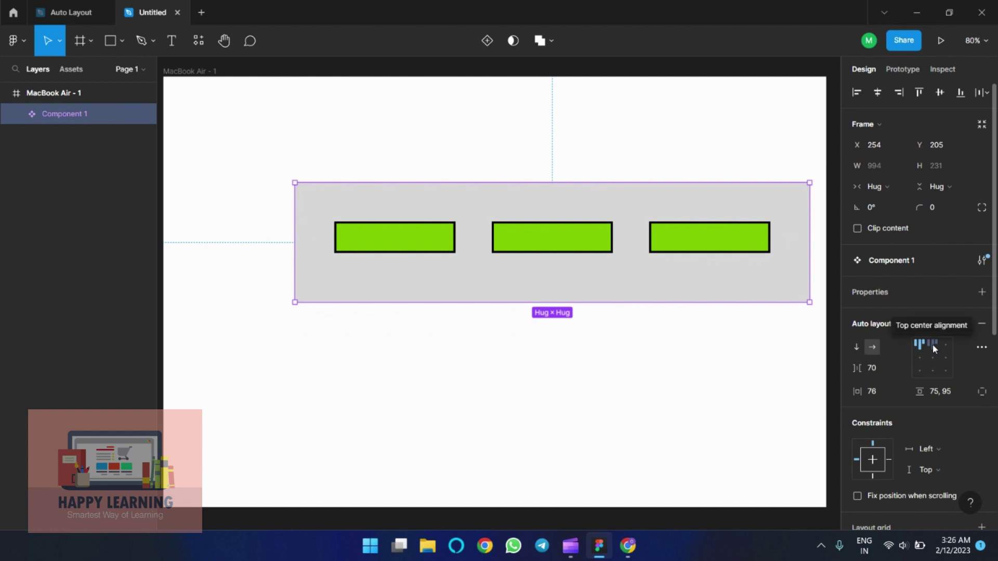
- Switch the component's auto layout direction to vertical and move it to about X 421, Y 69 on the frame
click(855, 348)
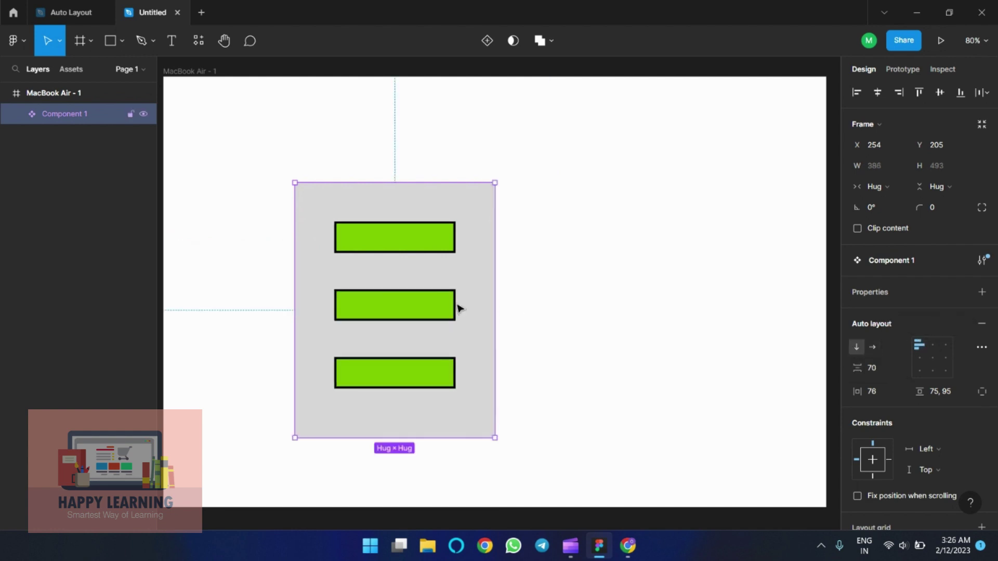
drag(432, 275, 520, 205)
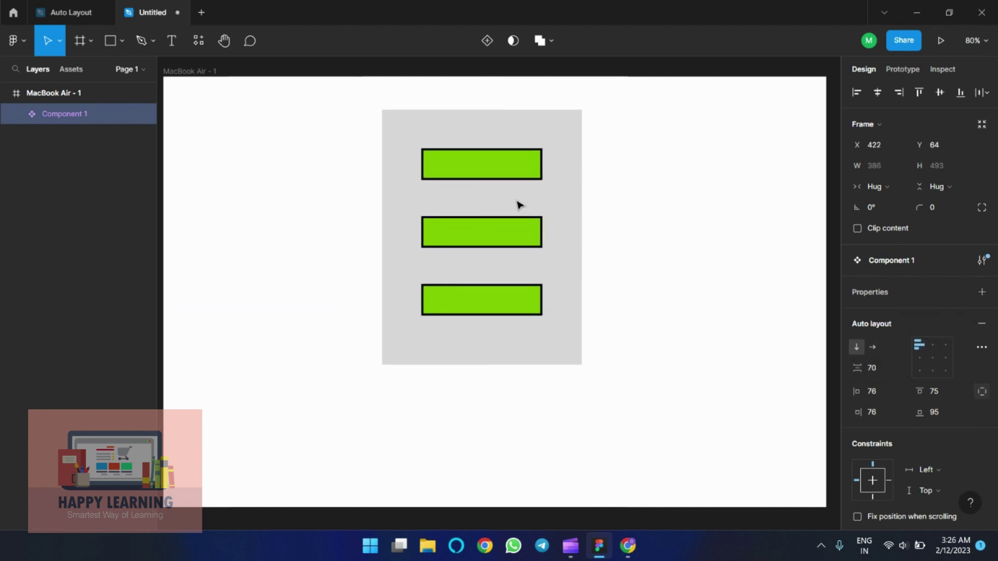
- Shorten the first bar in the component to about 133 wide and widen the second bar to about 326
double_click(509, 174)
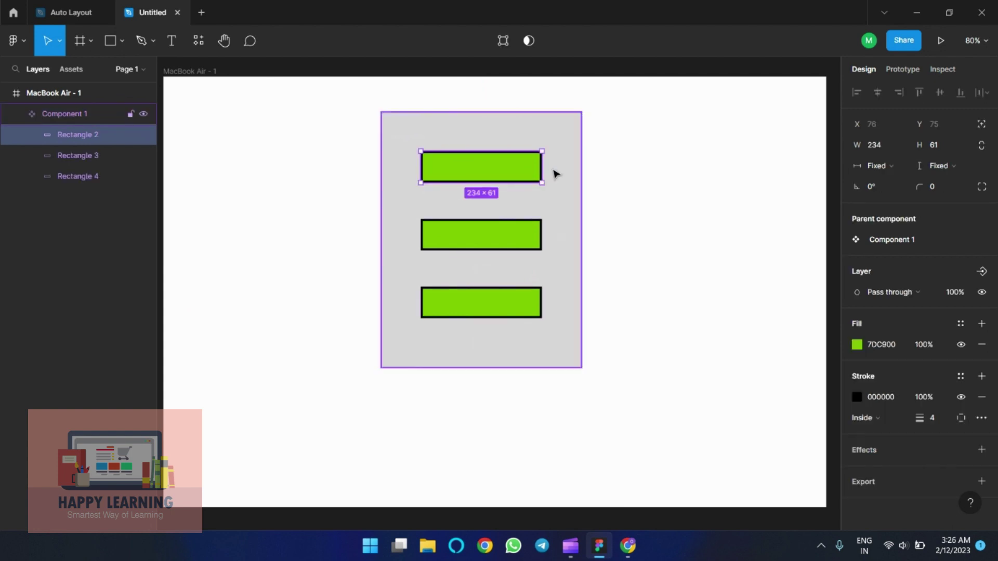
drag(542, 167, 490, 167)
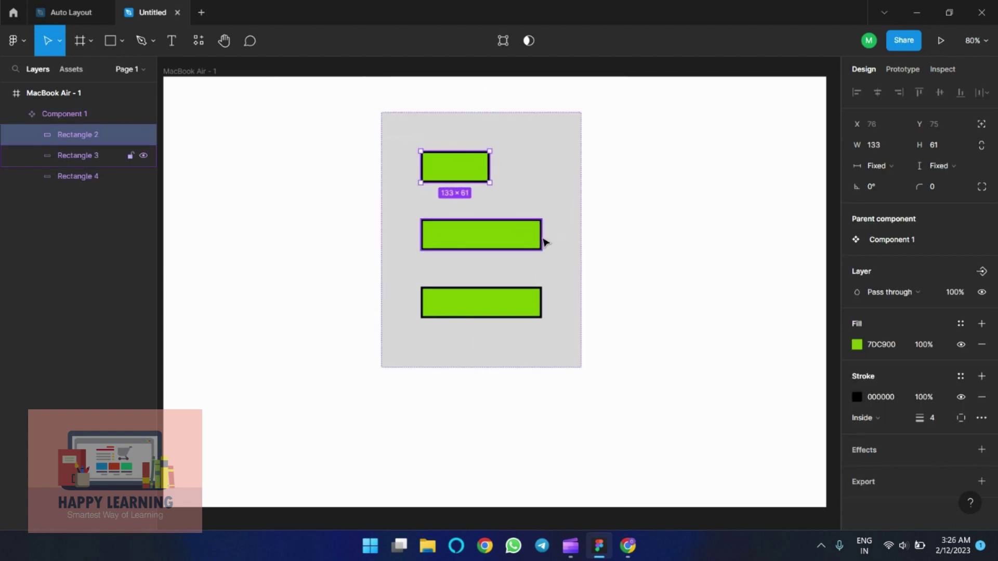
click(543, 239)
drag(541, 234, 590, 233)
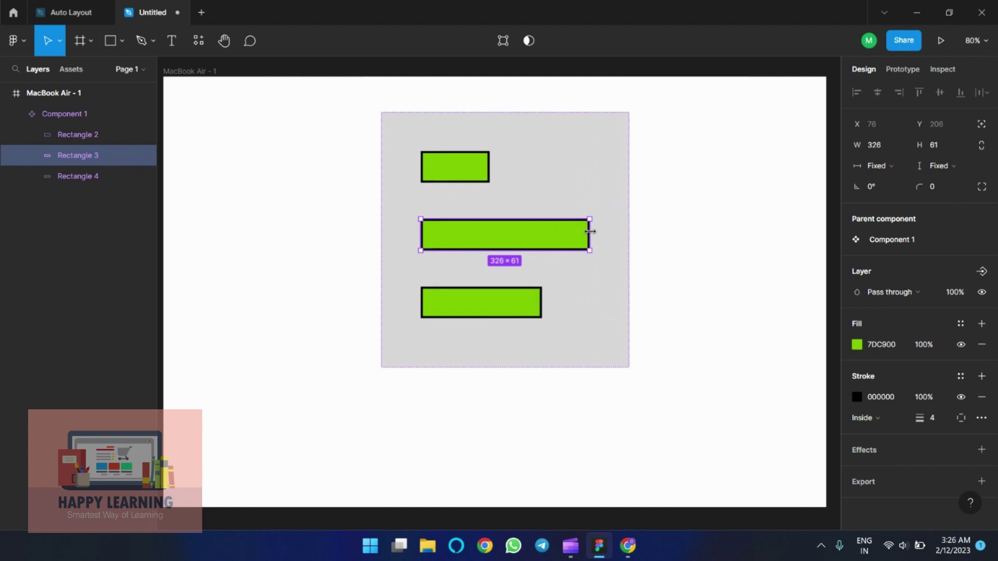
- Reduce the vertical gap between the component's bars to 20
click(483, 265)
key(shift+a)
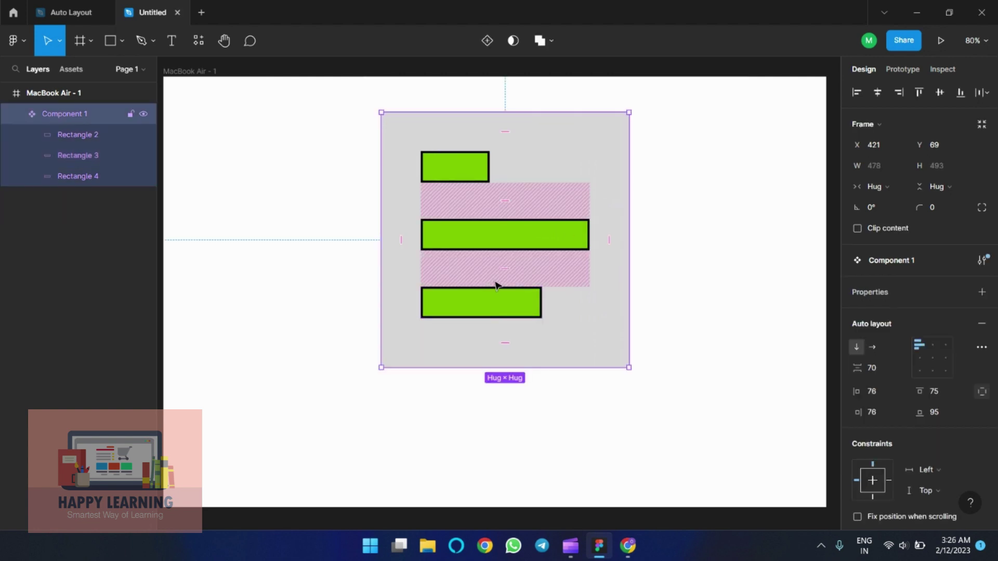
drag(504, 256, 517, 232)
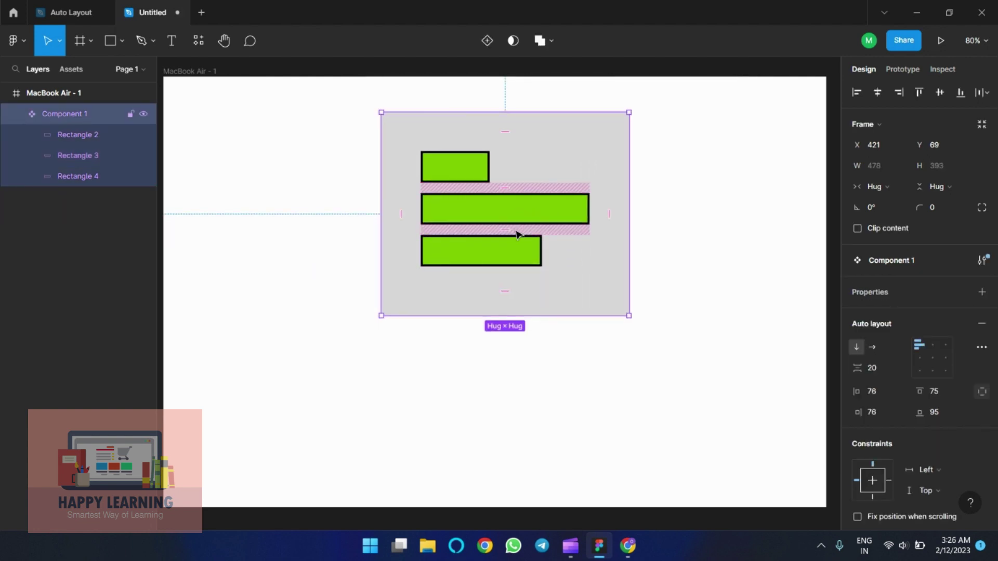
- Duplicate the third bar twice inside the component and increase the gap between the bars to 42
click(487, 258)
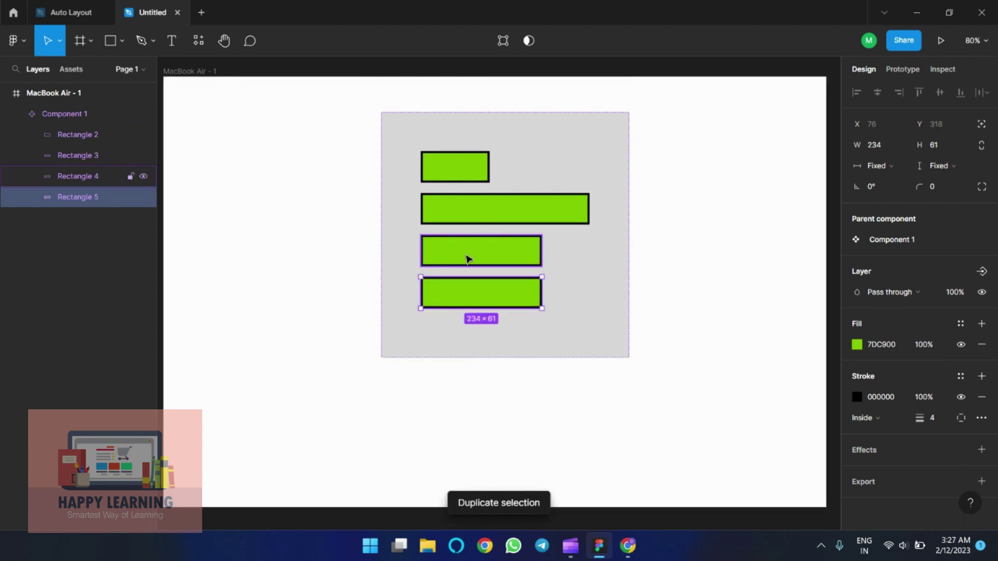
key(ctrl+d)
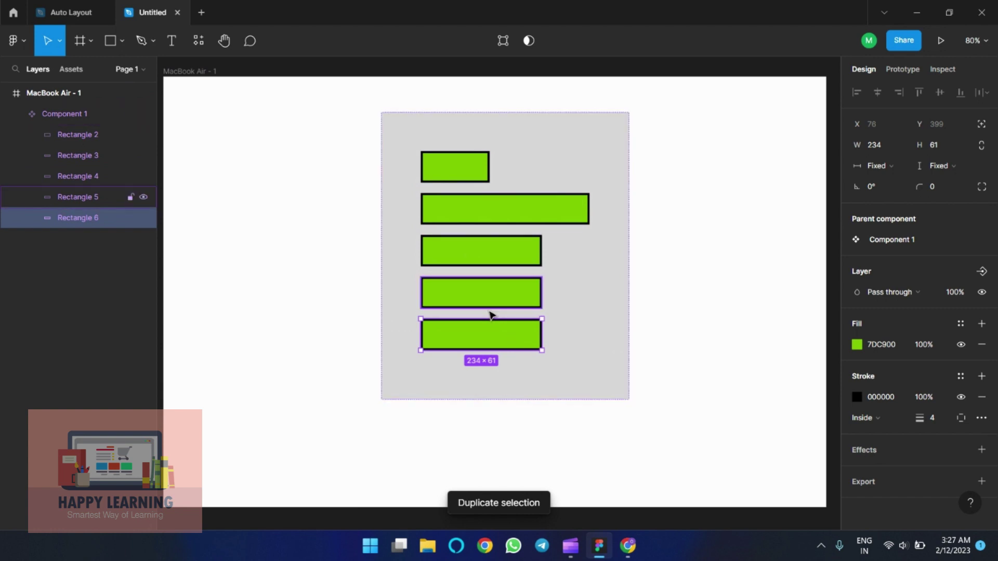
click(570, 318)
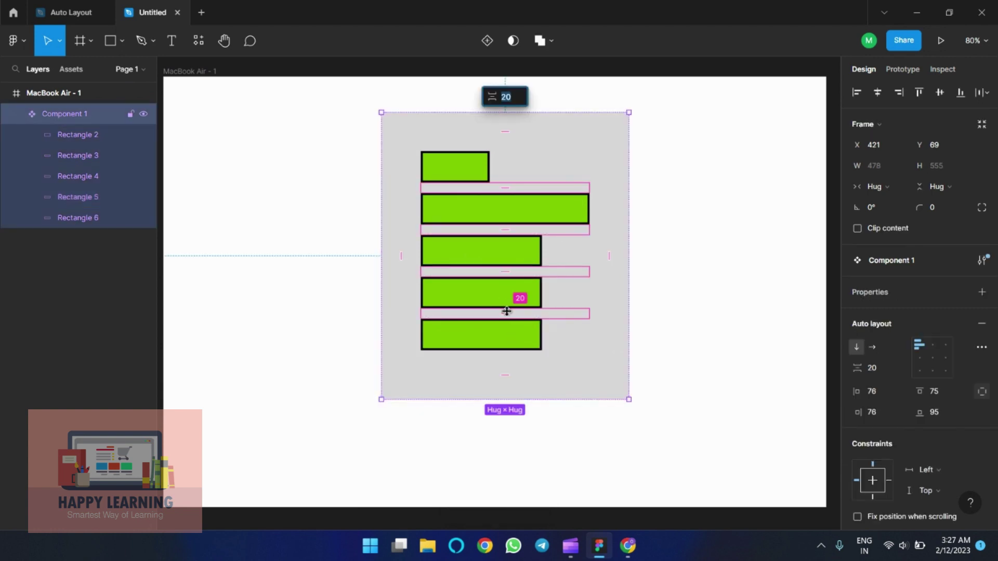
drag(507, 313, 511, 353)
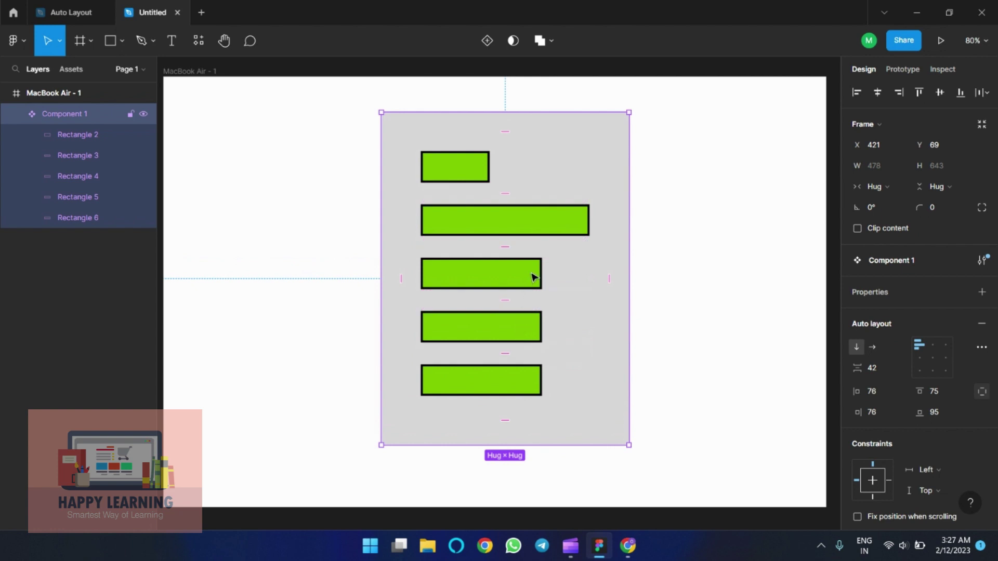
- Widen the third bar to about 422 and stretch the fourth bar to a width between the second and third bars
click(540, 276)
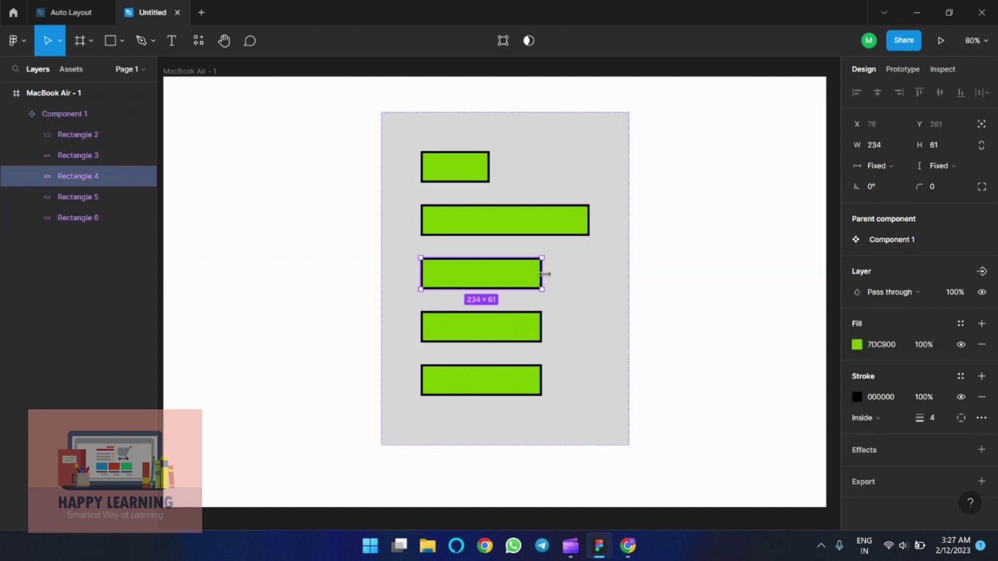
drag(542, 273, 640, 274)
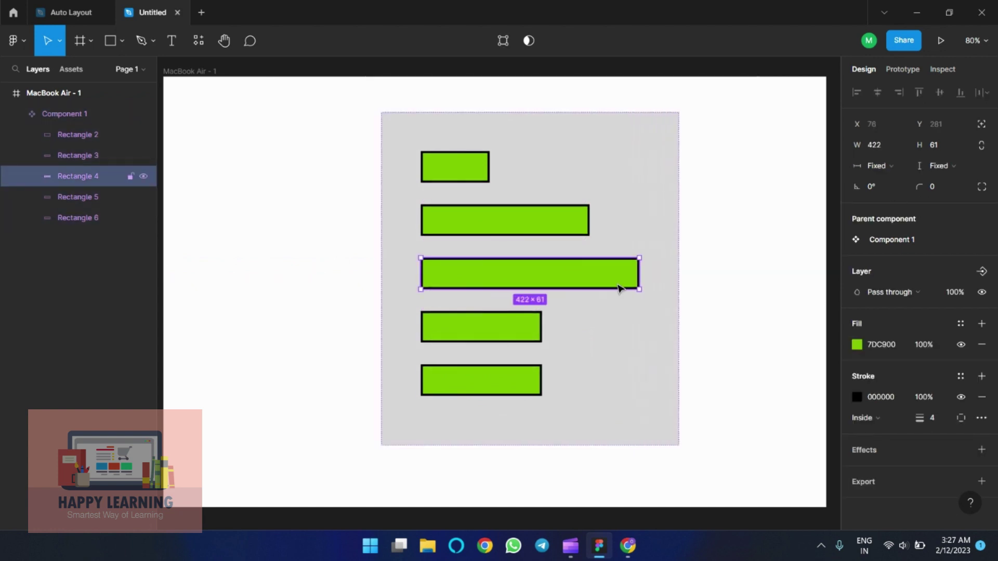
click(540, 330)
drag(541, 327, 577, 327)
- Increase the second bar's height to about 103
click(545, 227)
double_click(546, 227)
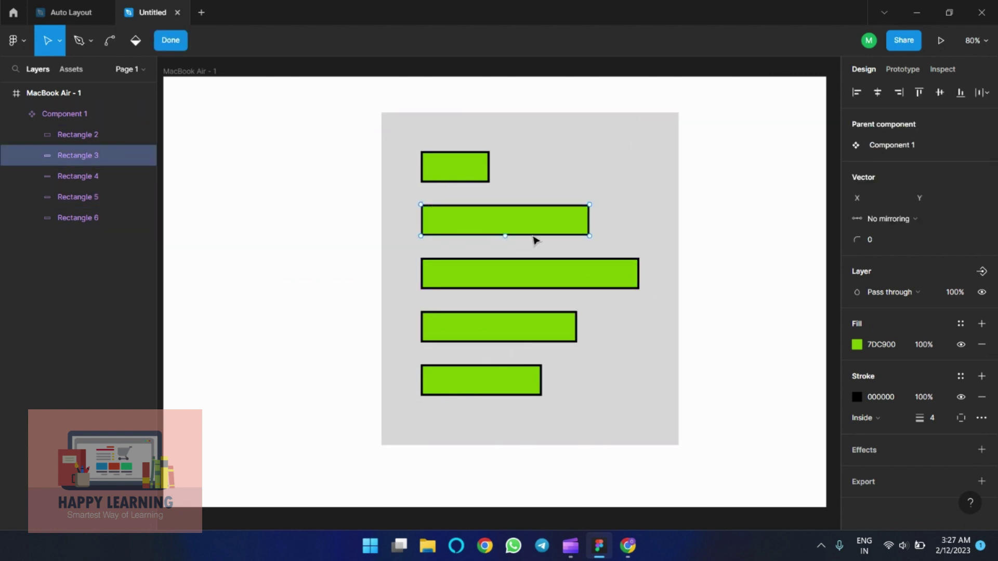
key(Escape)
drag(529, 235, 527, 257)
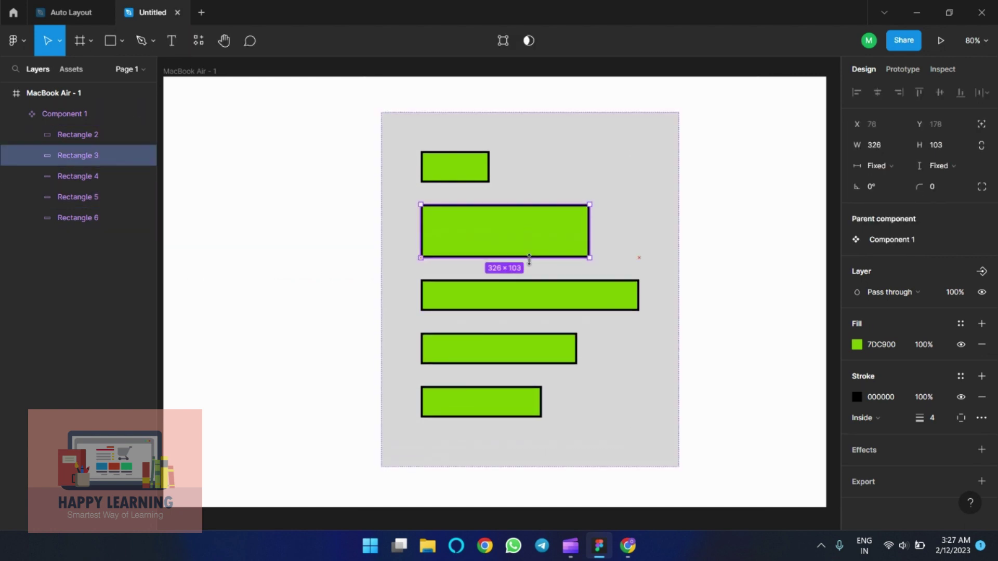
- Try duplicating the third bar inside the component and undo the duplication
click(527, 293)
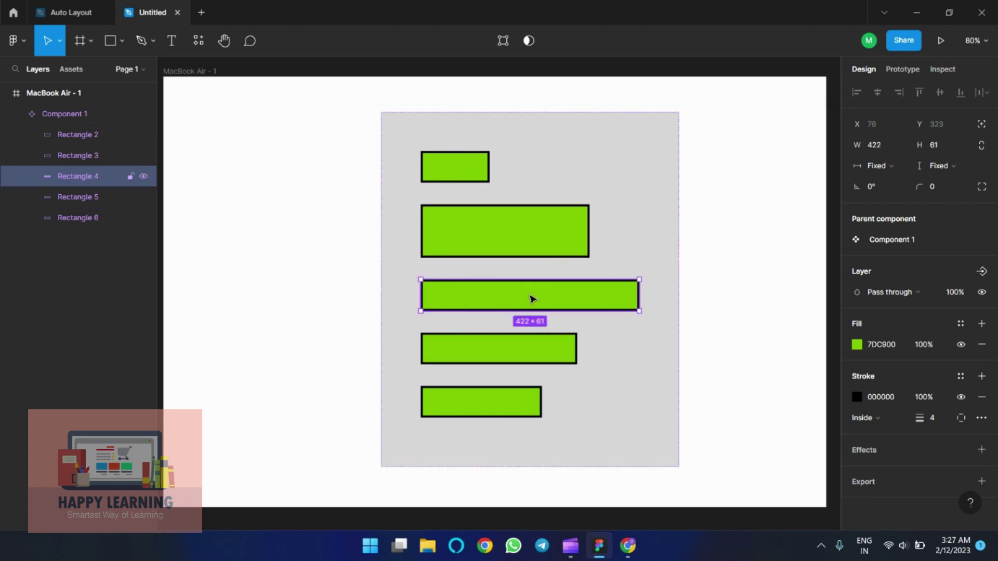
key(ctrl+d)
scroll(640, 382, down, 2)
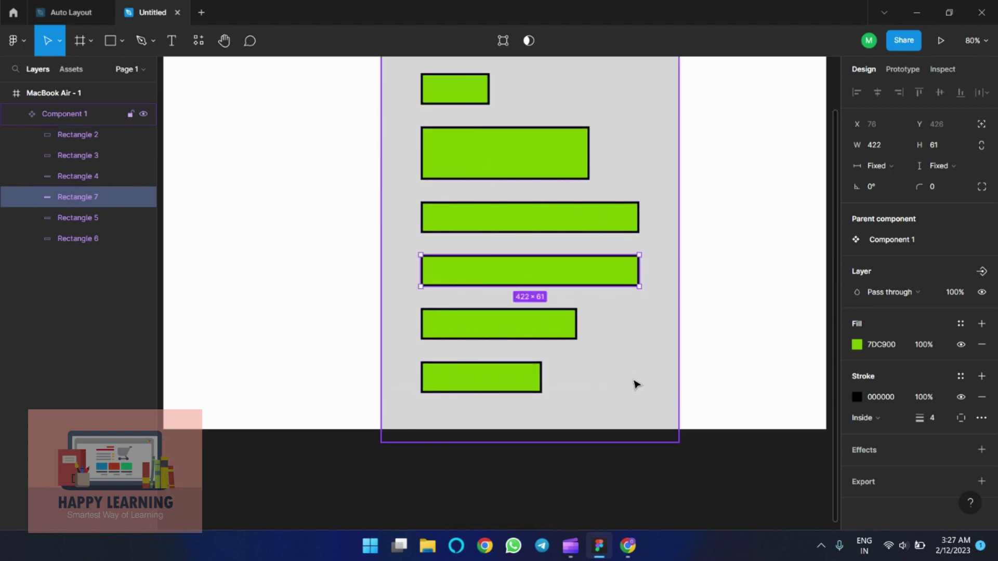
key(ctrl+z)
scroll(596, 382, up, 2)
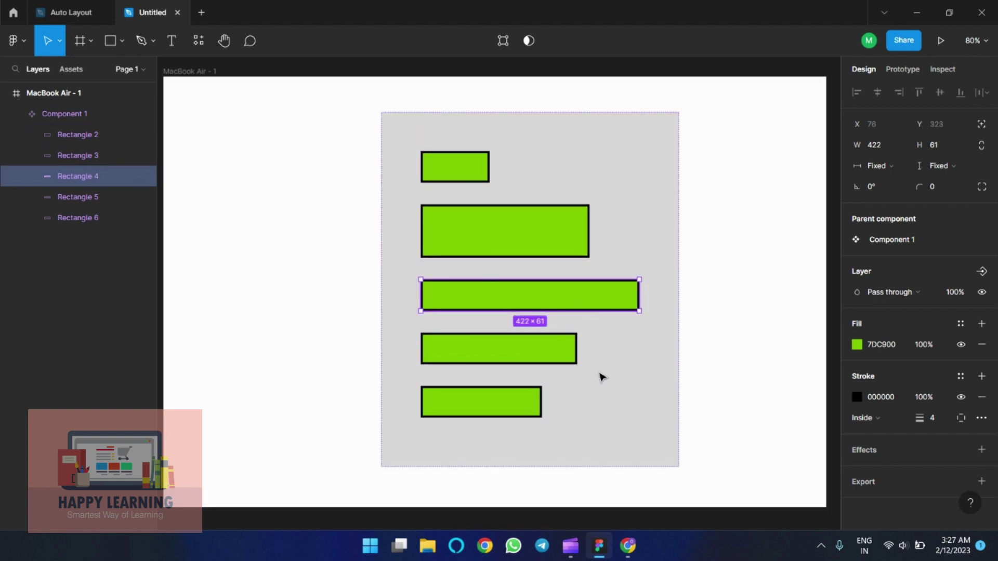
- Set the gap between the component's bars to about -24 so that they overlap
click(601, 376)
drag(530, 267, 544, 214)
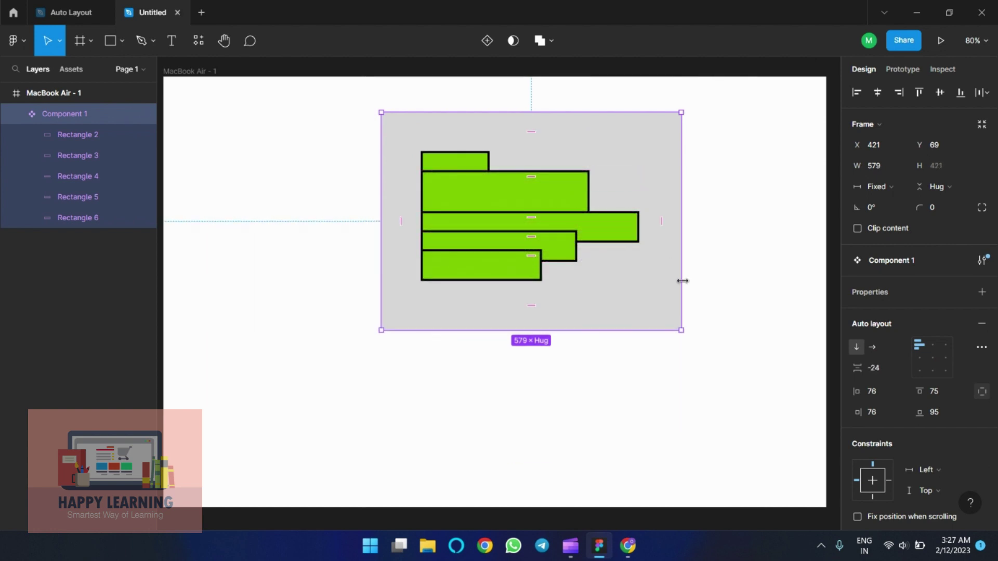
- Compare the First on top and Last on top canvas stacking options in the advanced layout settings, ending on First on top
click(982, 347)
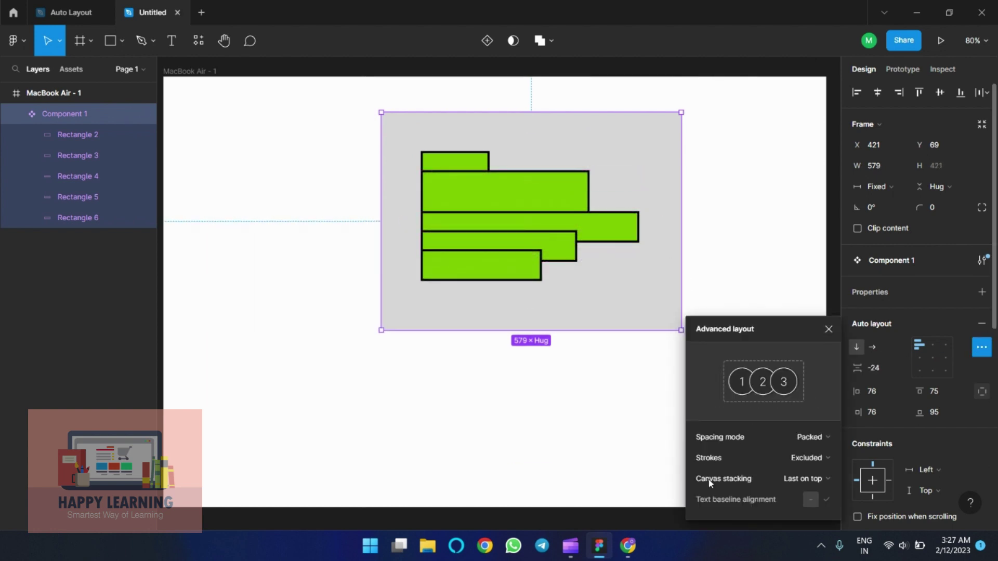
click(809, 479)
click(769, 461)
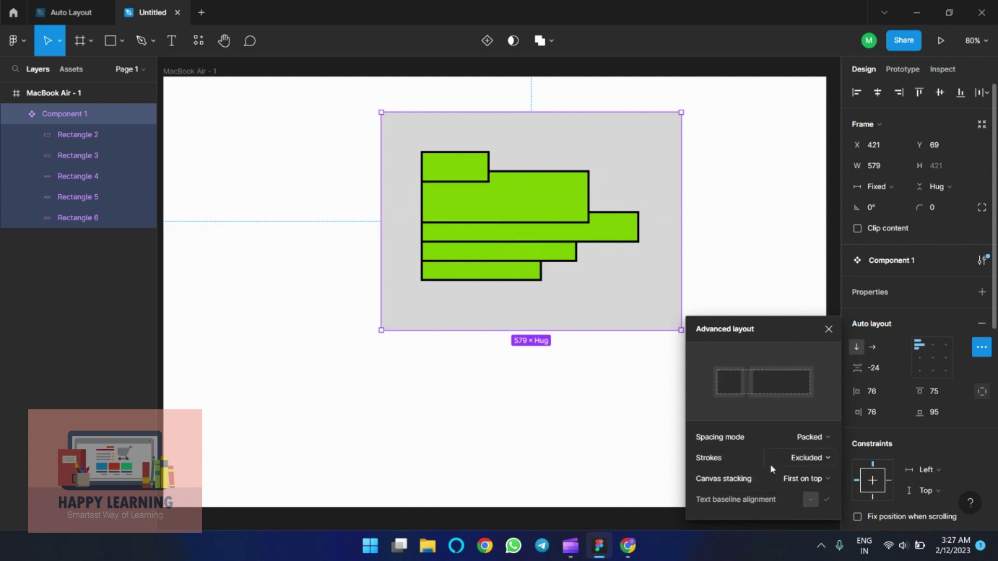
click(806, 478)
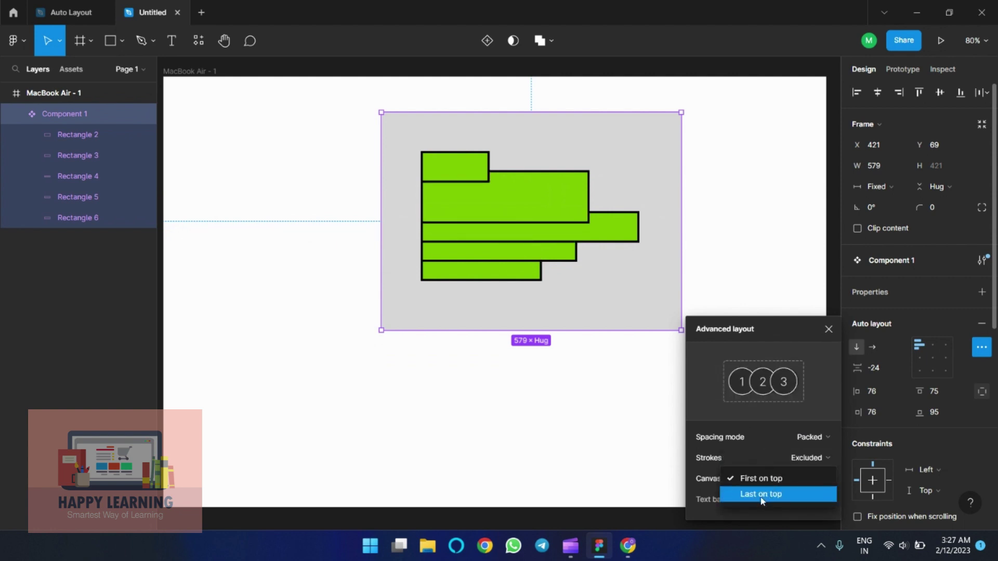
click(762, 496)
click(803, 479)
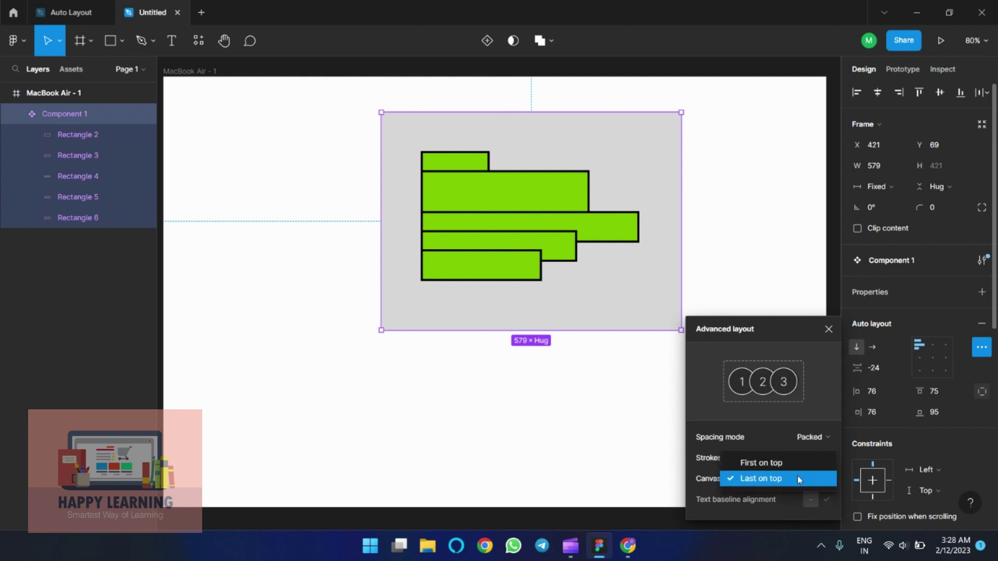
click(788, 462)
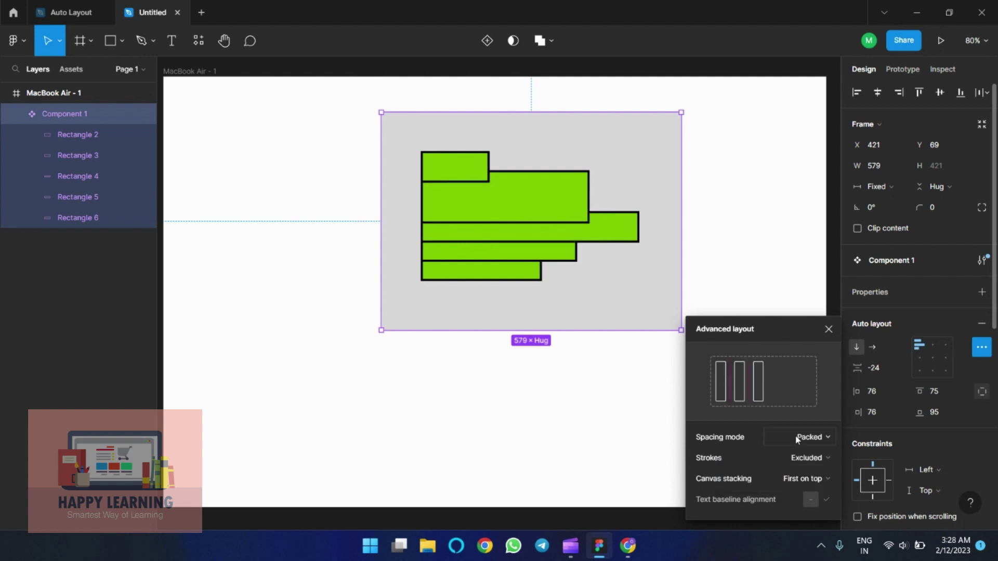
- Change the component's auto layout spacing mode from Packed to Space between
click(805, 438)
click(783, 460)
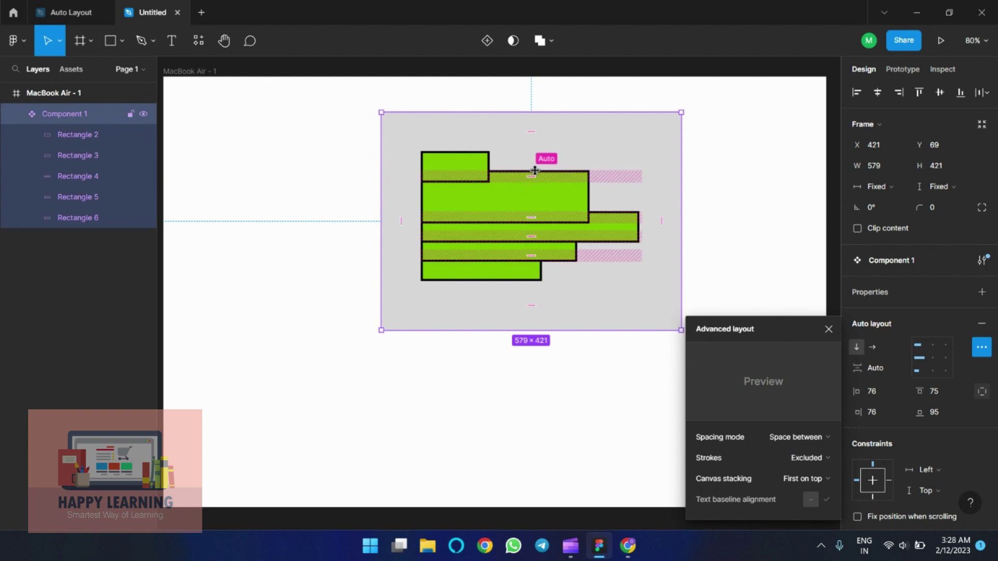
- Set the gap between the component's bars to about 38 and compare the Space between and Packed spacing modes, ending on Packed
drag(530, 172, 549, 196)
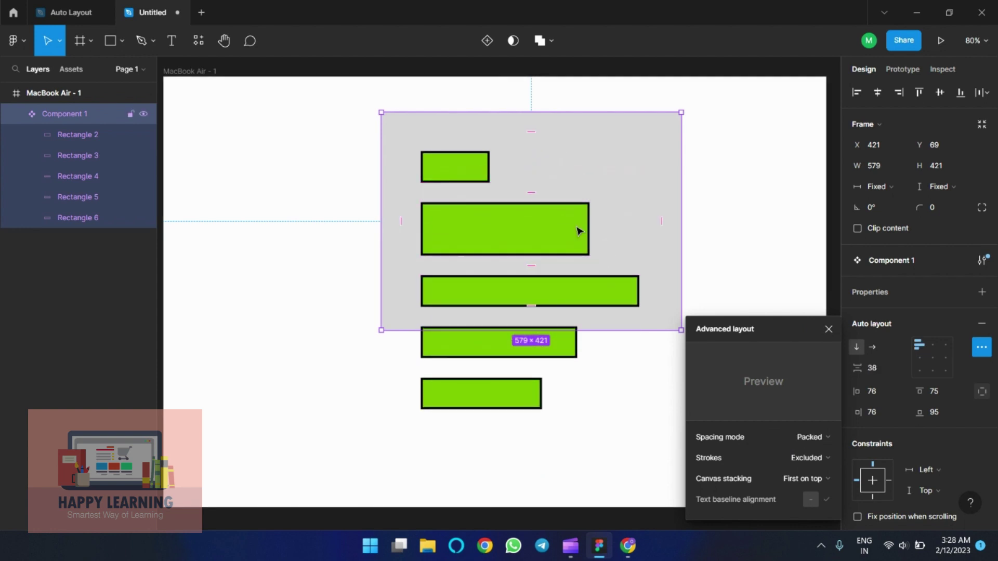
click(811, 438)
click(798, 451)
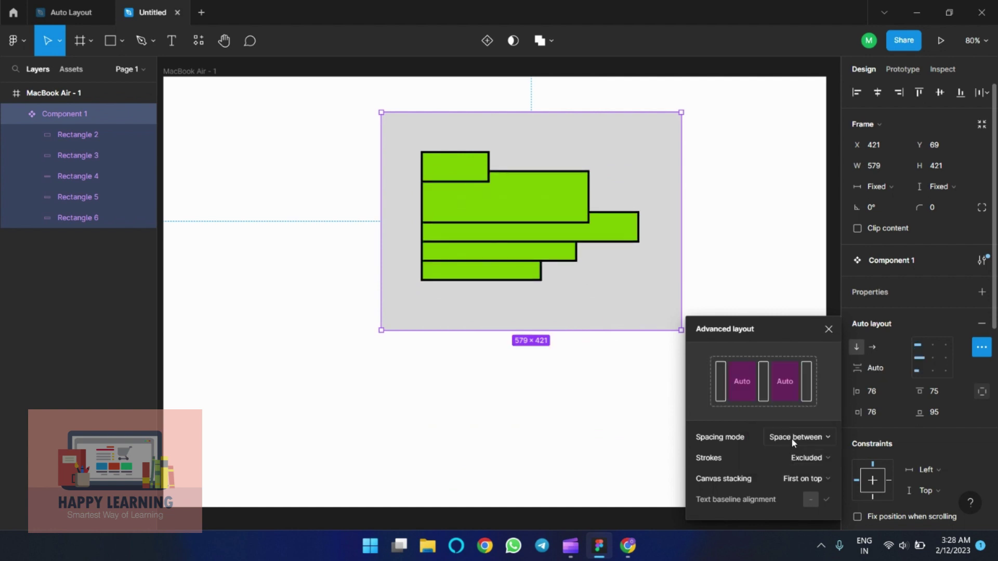
click(803, 437)
click(788, 422)
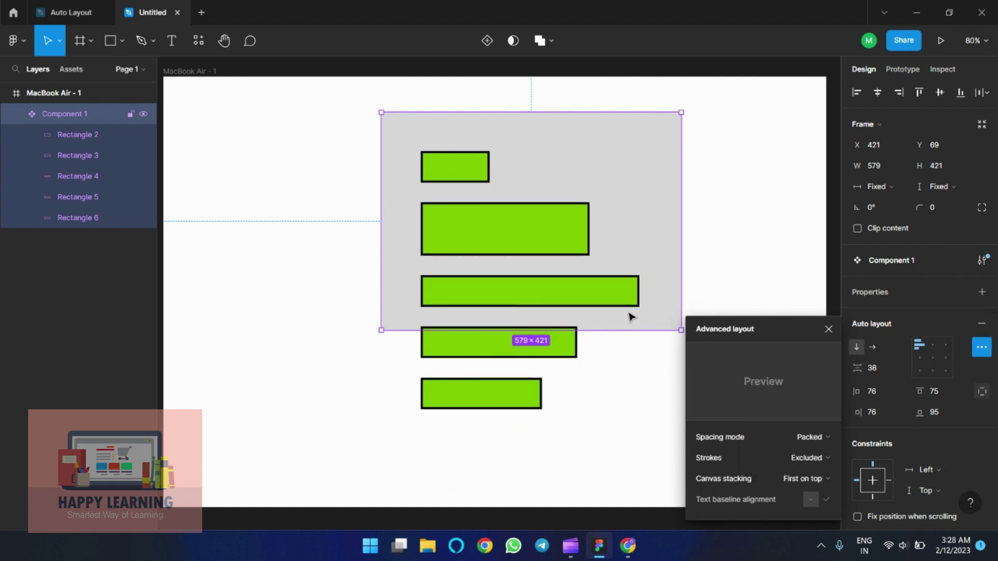
- Extend the component's height to about 652 and set its bottom padding to about 60, closing the advanced layout settings
drag(608, 339, 597, 450)
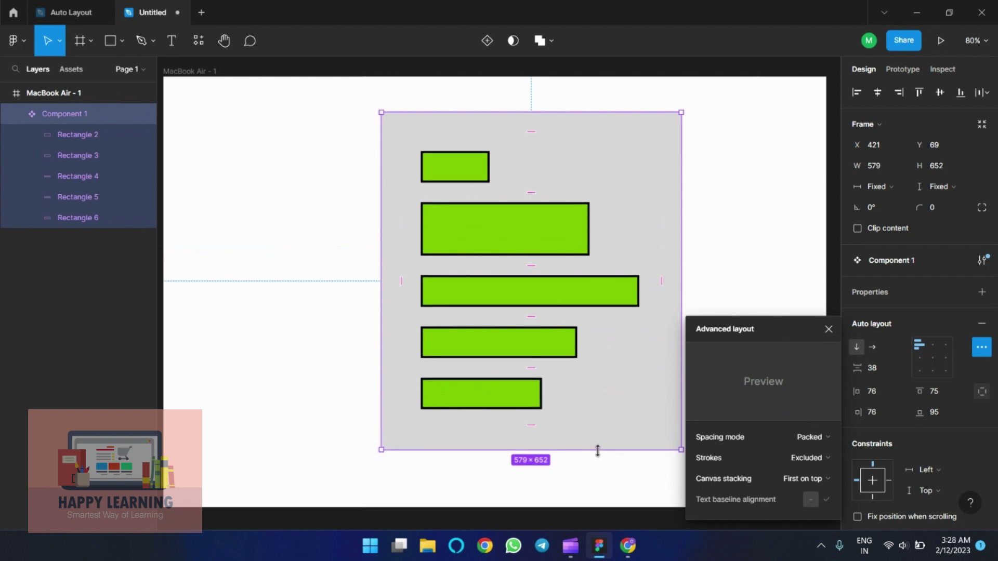
drag(534, 425, 534, 444)
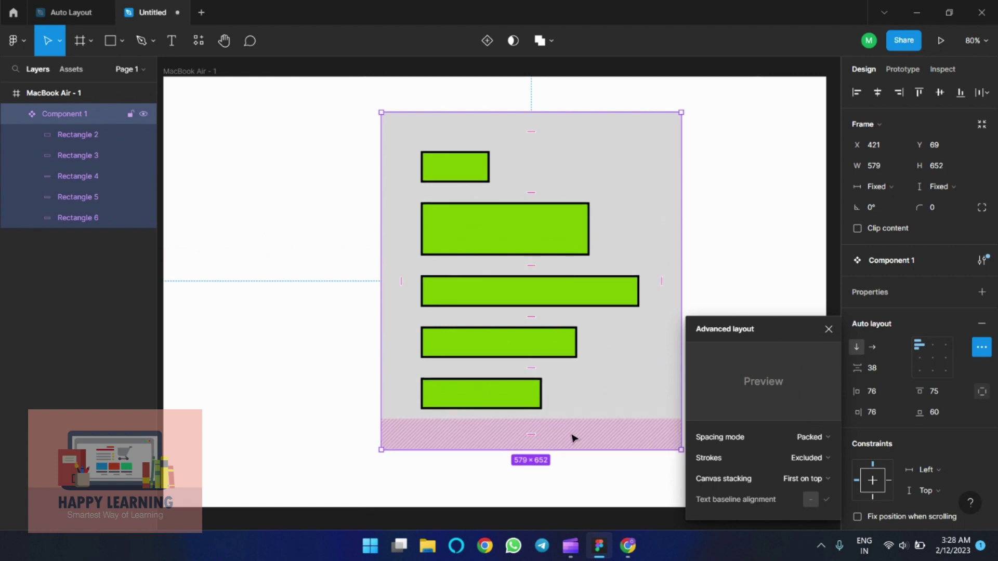
click(981, 348)
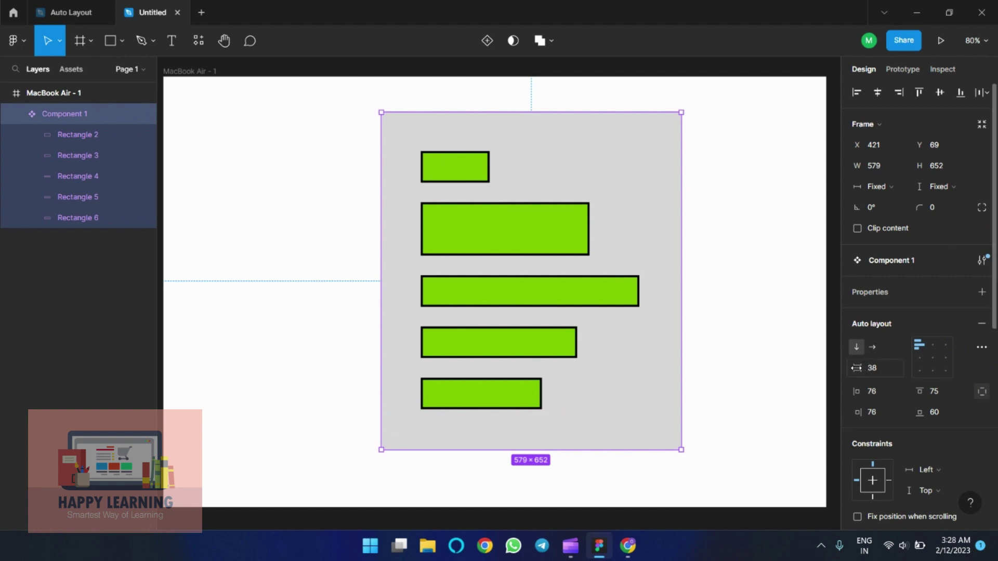
- Reduce the gap between the bars to 34 and set the component's auto layout alignment to top center
mouse_move(856, 368)
mouse_down()
mouse_move(876, 369)
mouse_move(861, 359)
mouse_up()
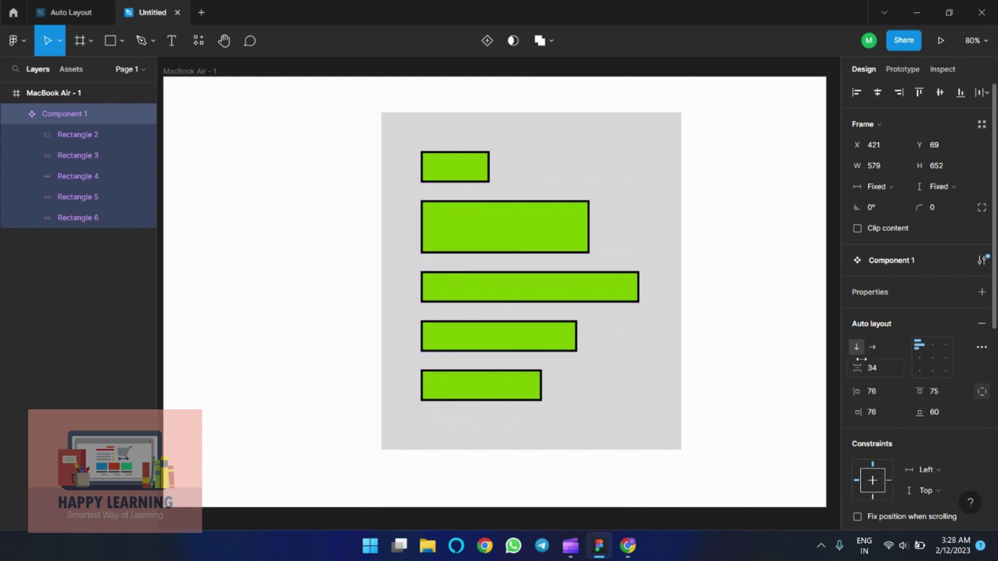
click(933, 344)
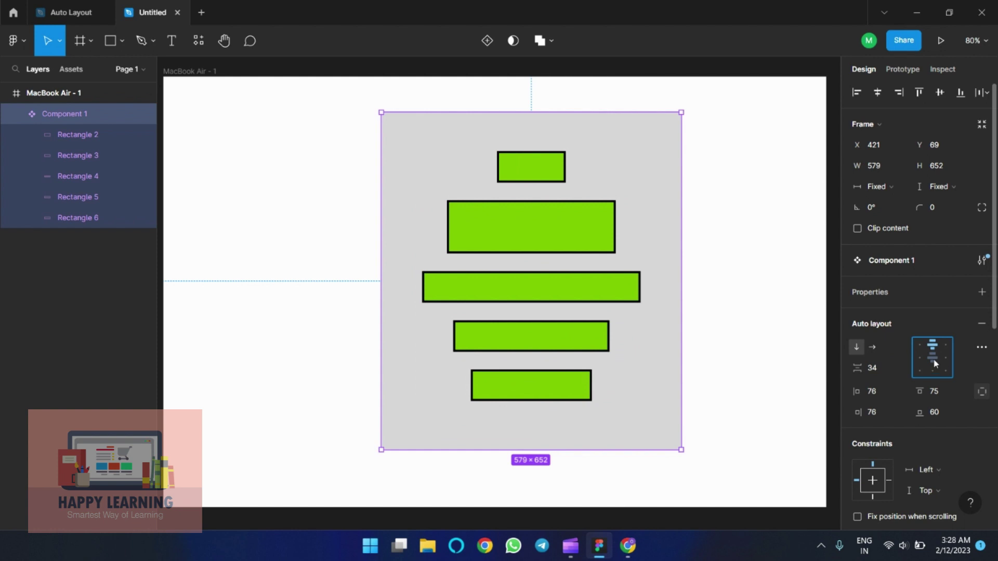
click(934, 363)
click(932, 351)
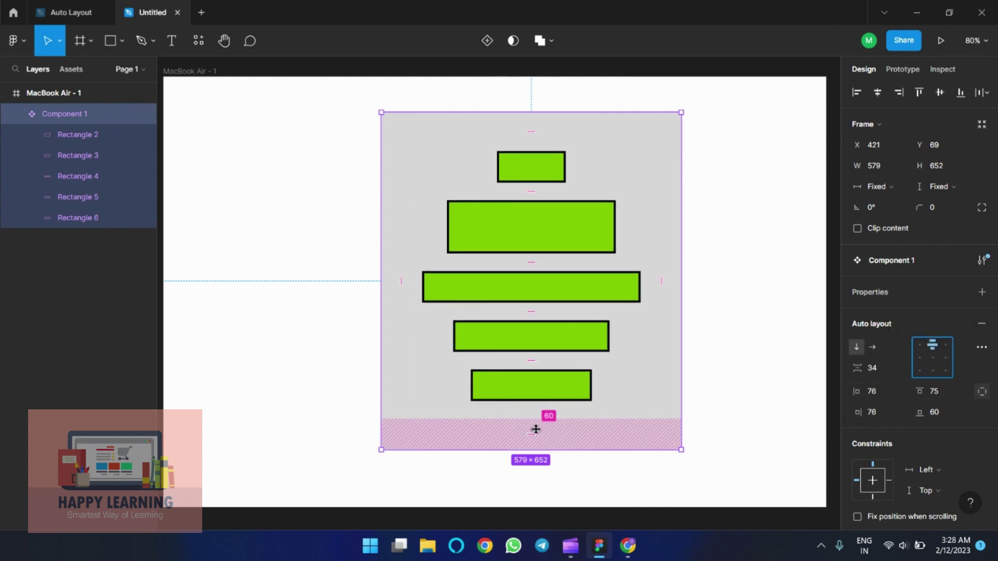
- Extend the component to about 742 high with 52 bottom padding, and try bottom center and top center alignment, ending on left center
drag(533, 430, 543, 497)
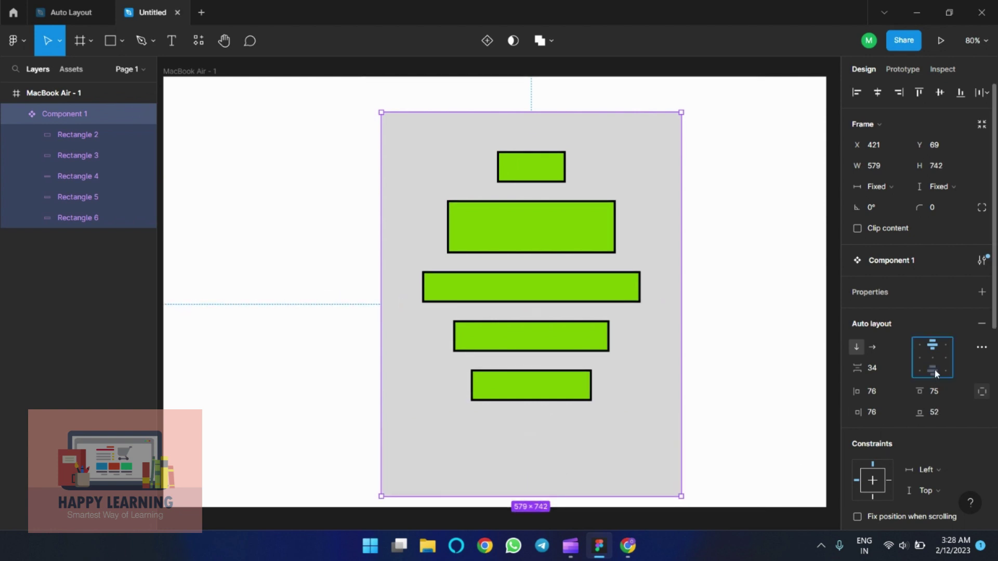
click(933, 371)
click(933, 346)
click(921, 356)
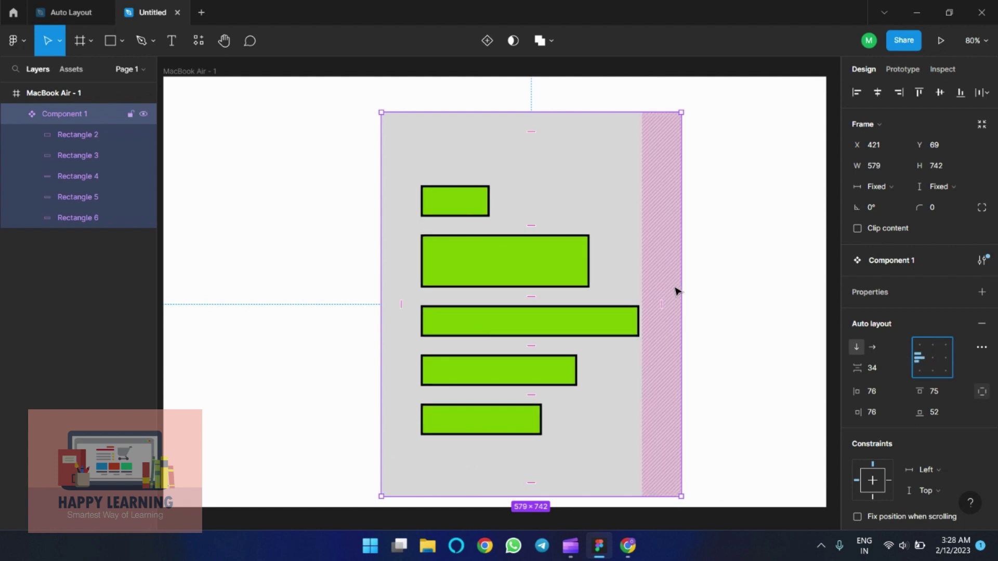
- Widen the component to about 784 and compare the right, center, top and bottom auto layout alignments of the bars, ending on left center
drag(683, 286, 787, 286)
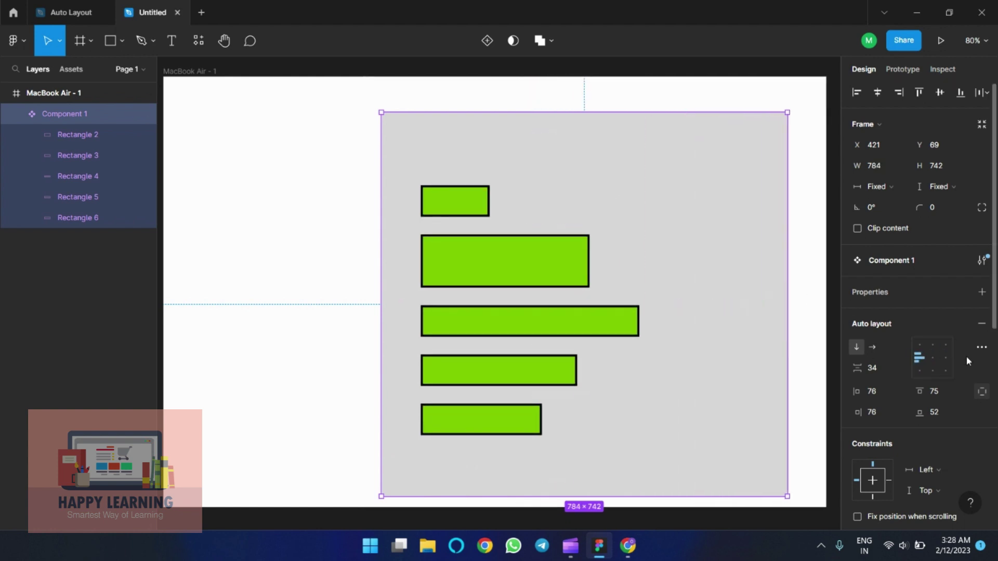
click(945, 359)
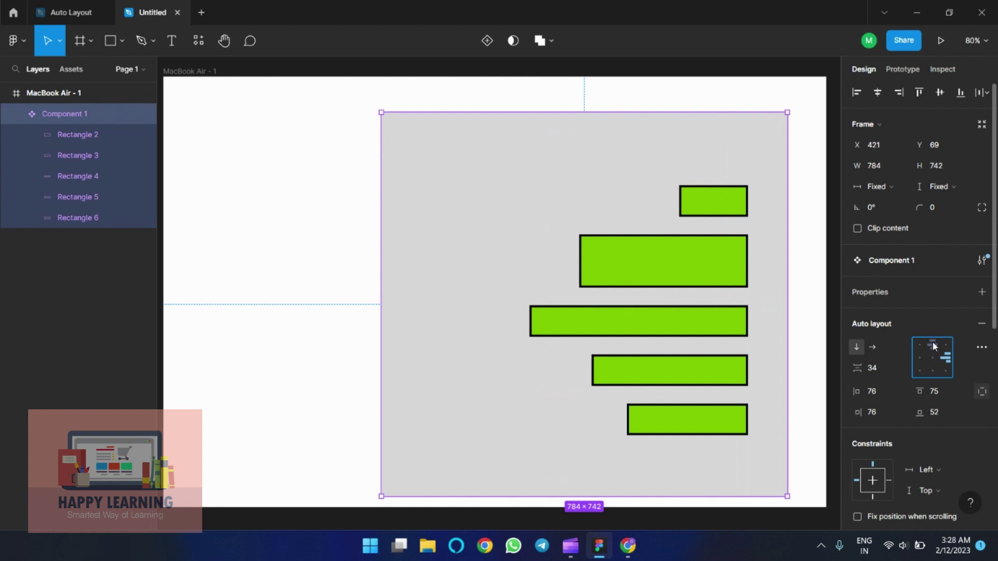
click(932, 343)
click(934, 358)
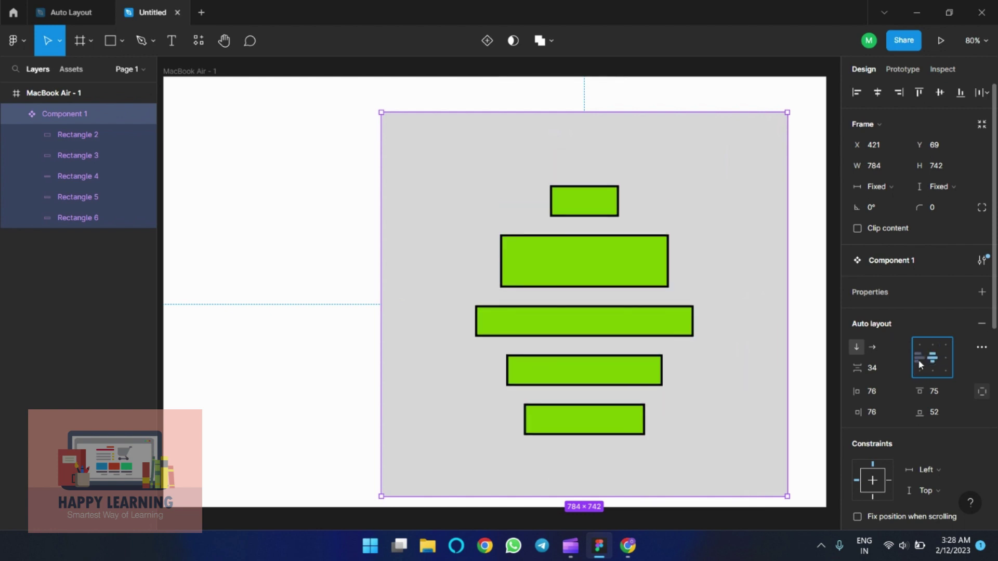
click(918, 359)
click(920, 370)
click(933, 370)
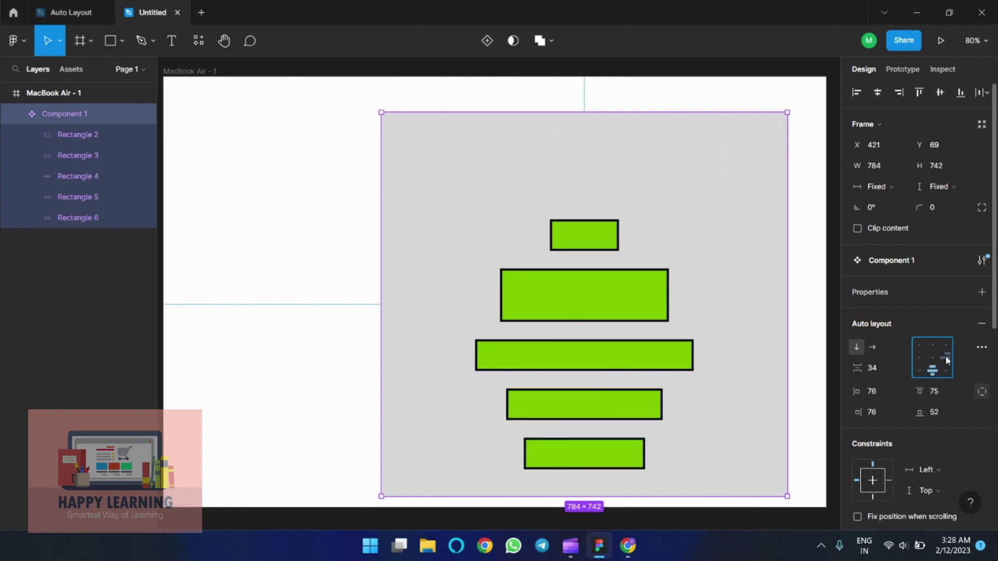
click(946, 355)
click(932, 358)
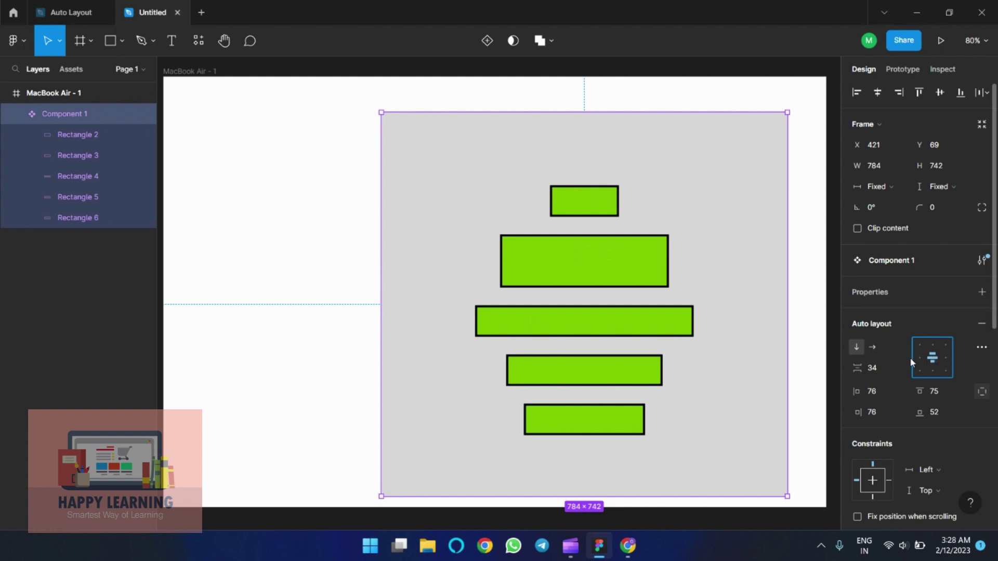
click(917, 357)
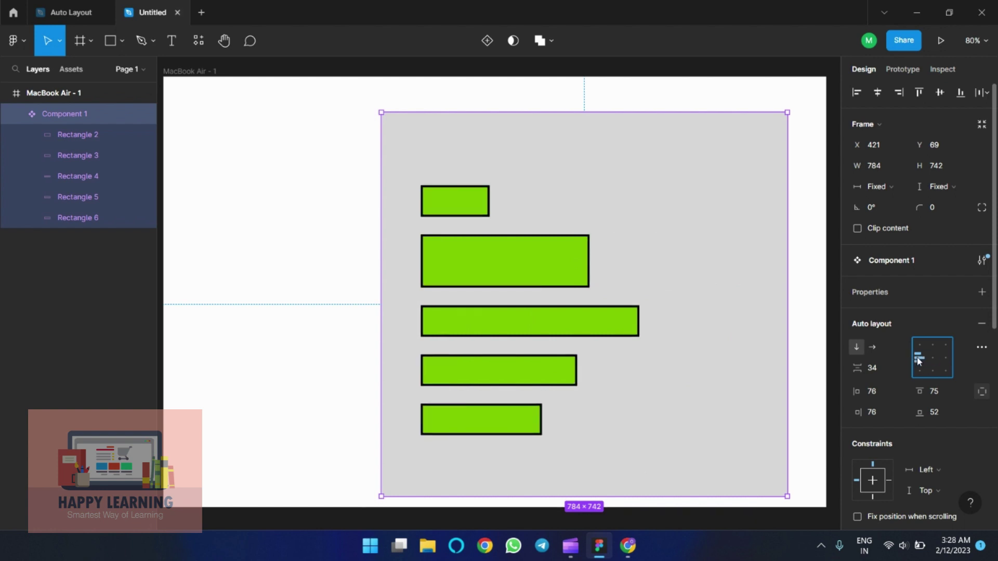
- Resize the second bar in the component to about 581 × 145 and deselect it
click(586, 266)
drag(590, 263, 722, 263)
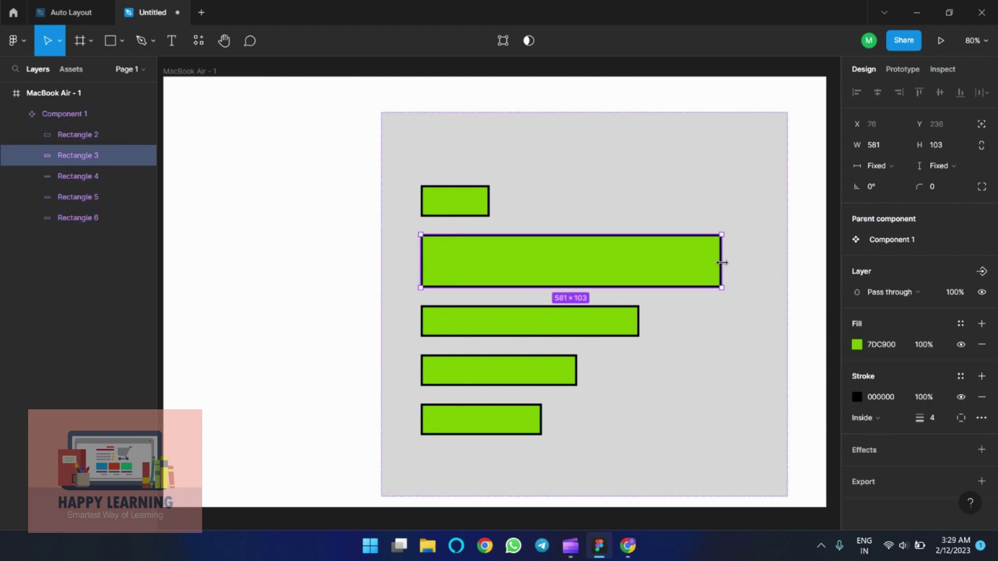
drag(623, 287, 635, 315)
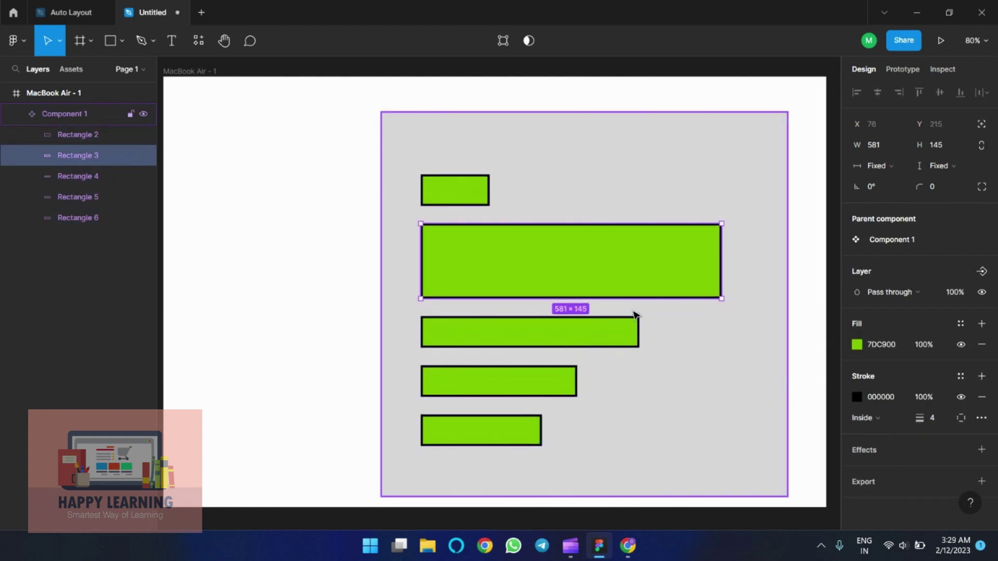
click(800, 328)
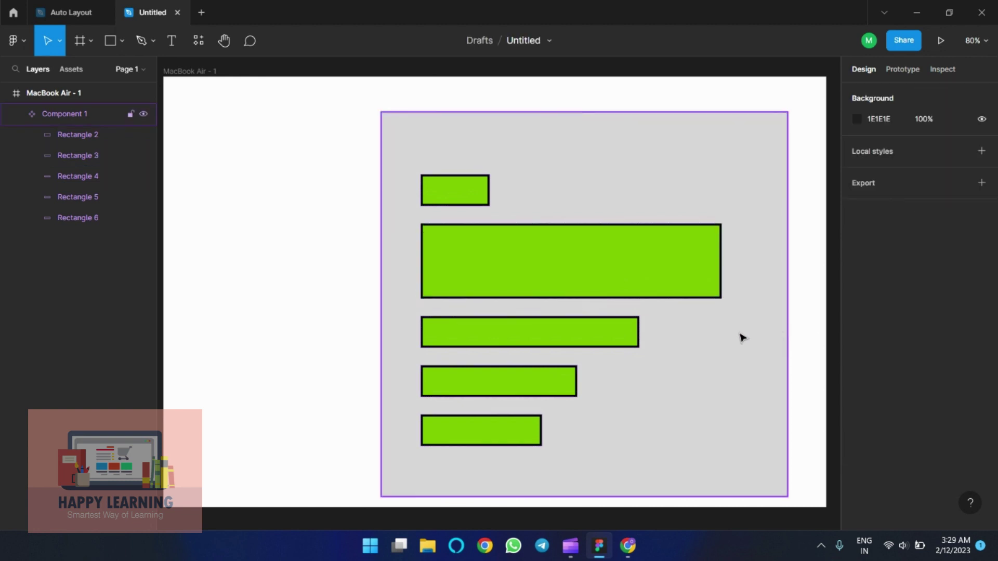